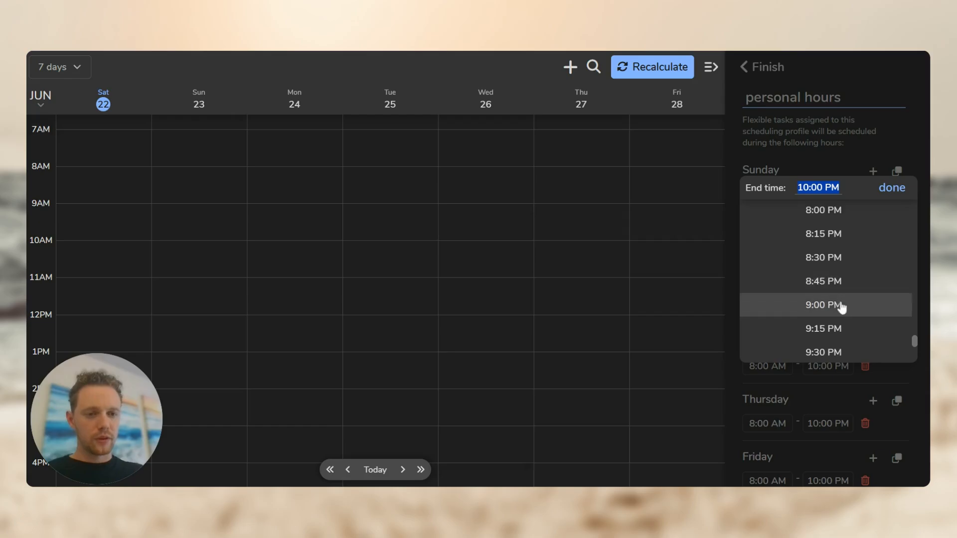
- Copy Sunday's hours to Monday through Saturday in the personal hours profile, and close the scheduling settings
click(897, 173)
click(798, 231)
click(794, 249)
click(795, 266)
click(793, 284)
click(790, 302)
click(789, 320)
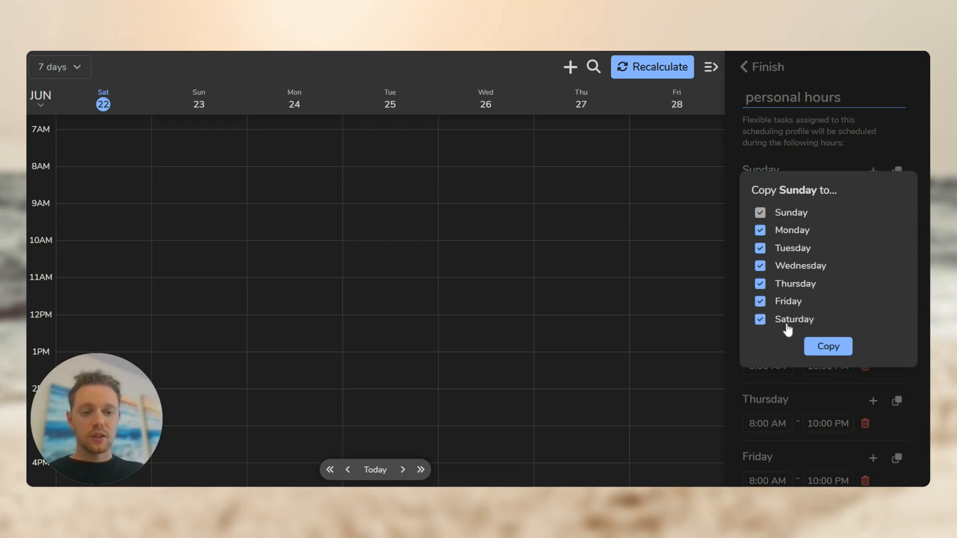
click(822, 346)
click(748, 67)
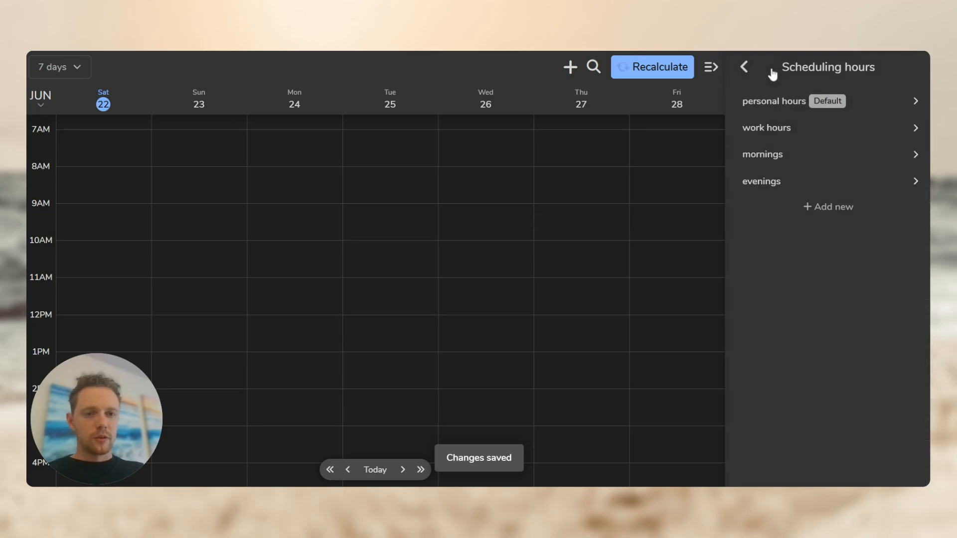
click(746, 69)
click(743, 68)
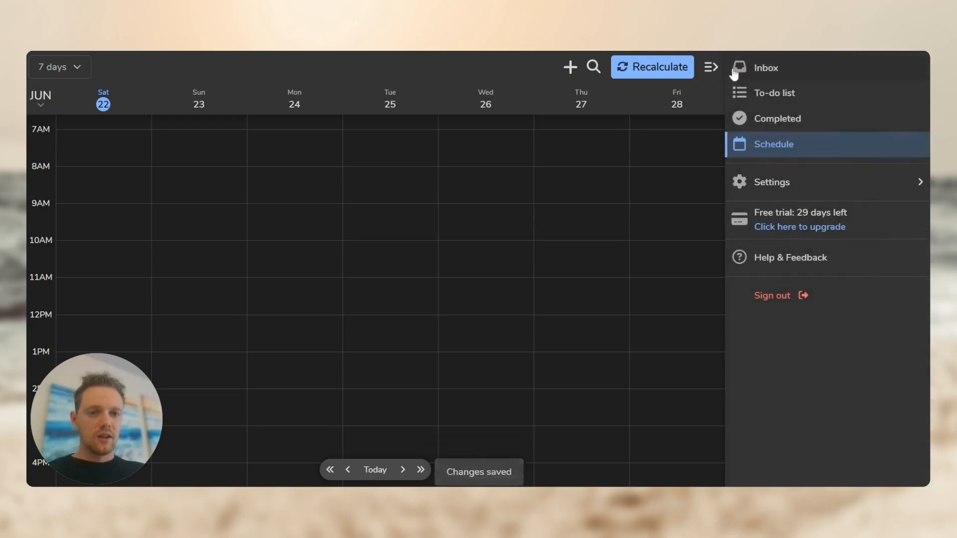
click(718, 69)
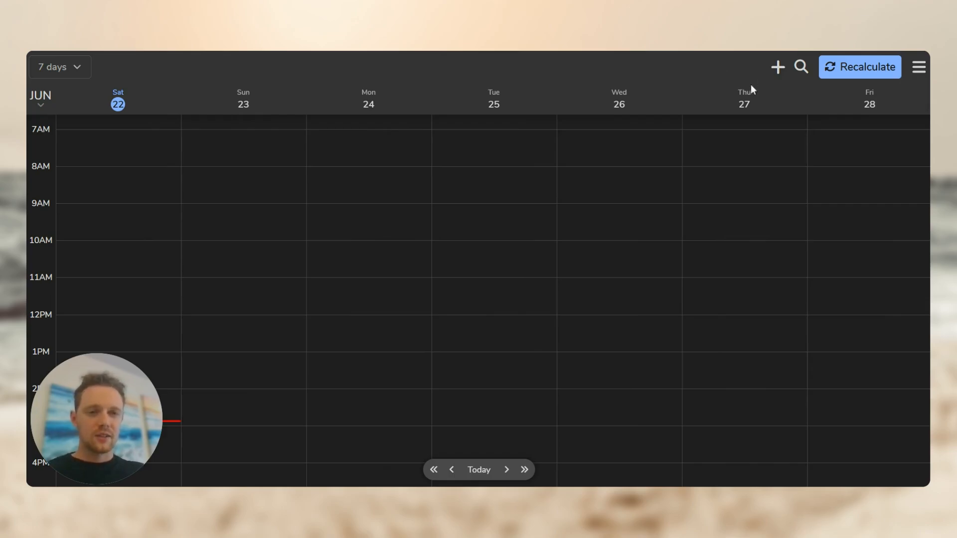
- Add a smart-scheduled task titled "Finish report" with a due date of Sunday, Jun 23
click(777, 69)
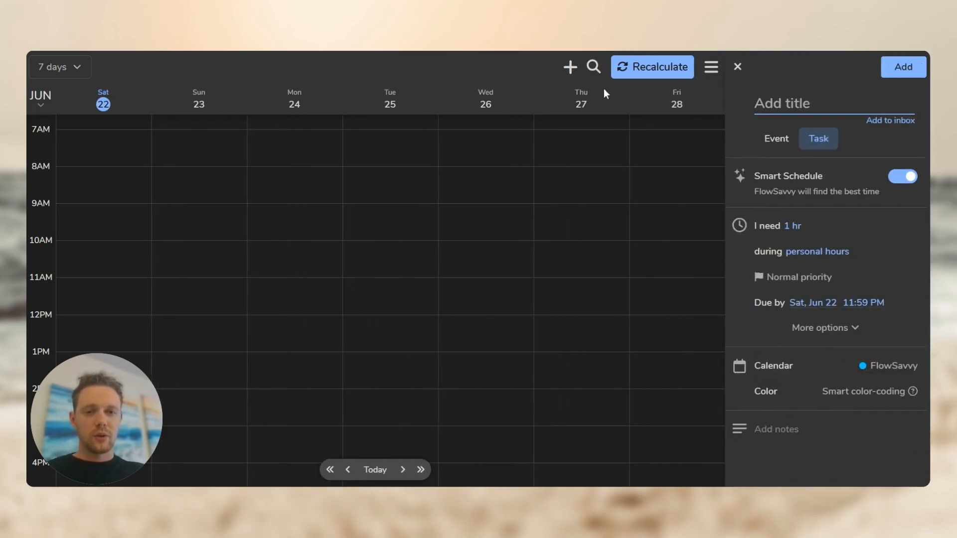
text(Finish report)
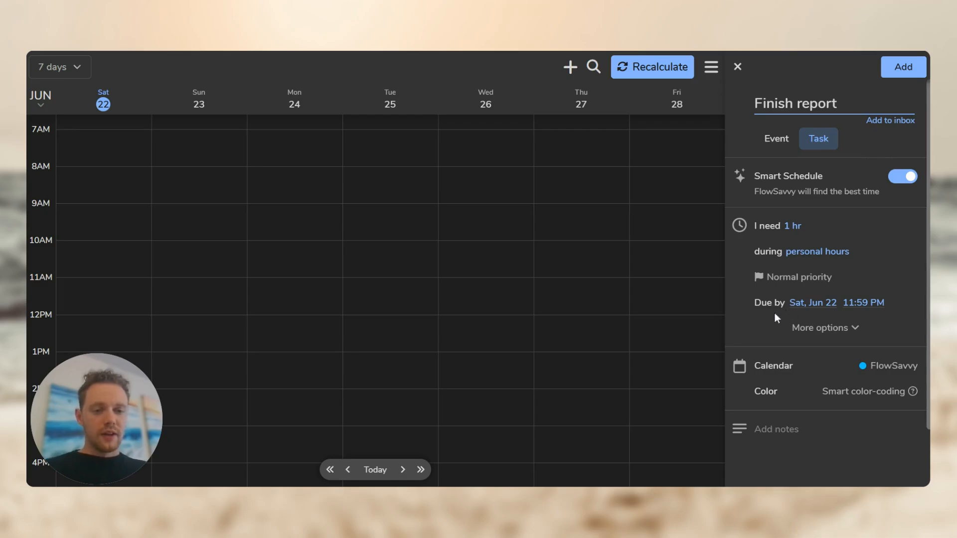
click(803, 305)
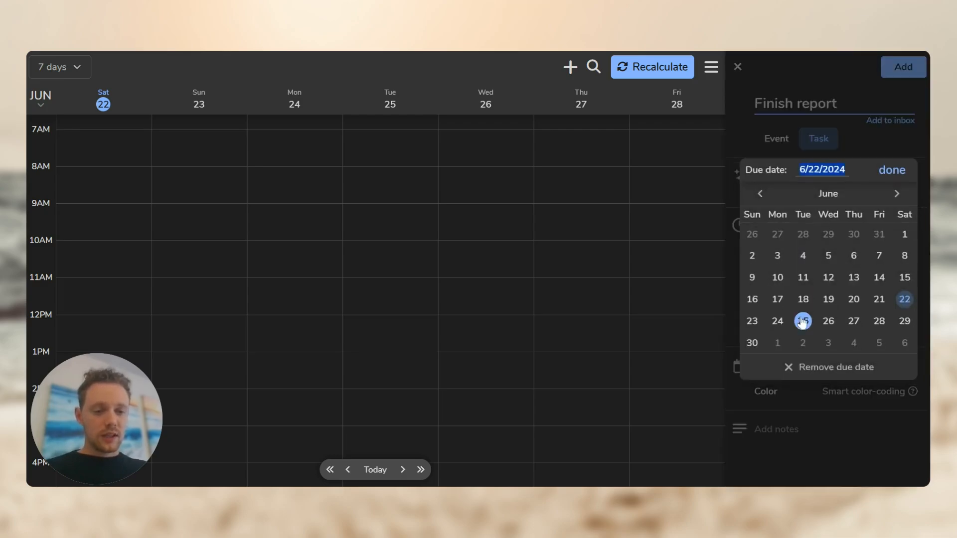
click(752, 322)
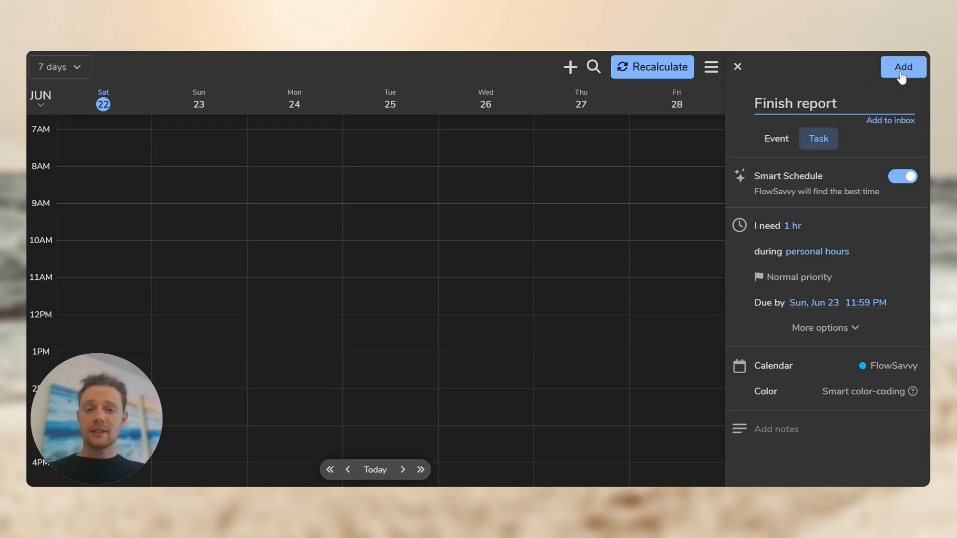
click(903, 71)
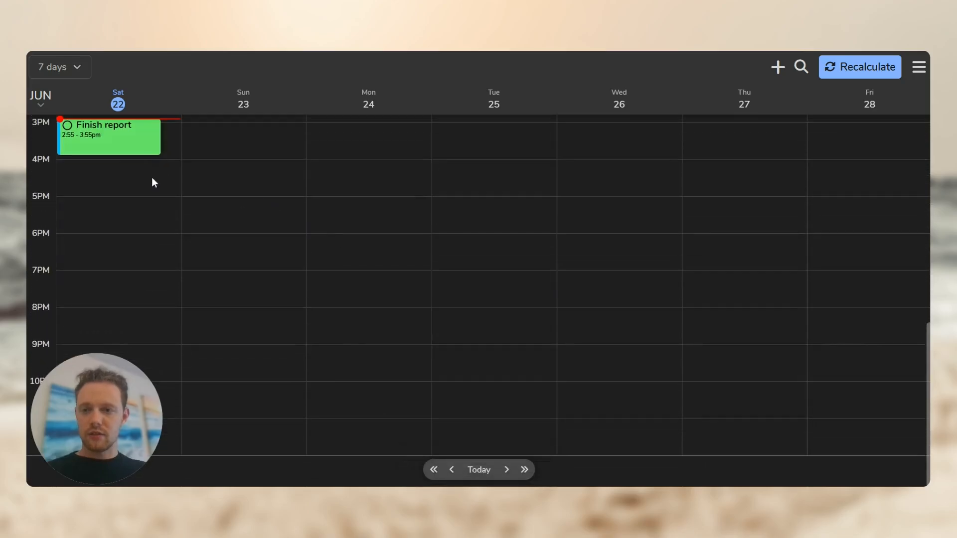
- Add an "Appointment" event on Saturday, Jun 22 from 3:30 to 4:30 PM, and move it to 4:30–5:30 PM
scroll(181, 169, up, 1)
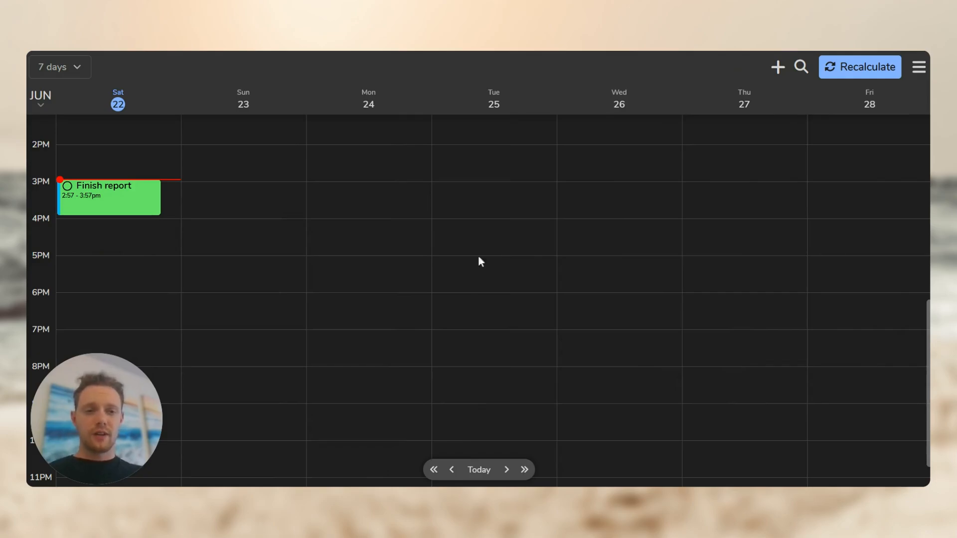
click(173, 210)
text(Ap)
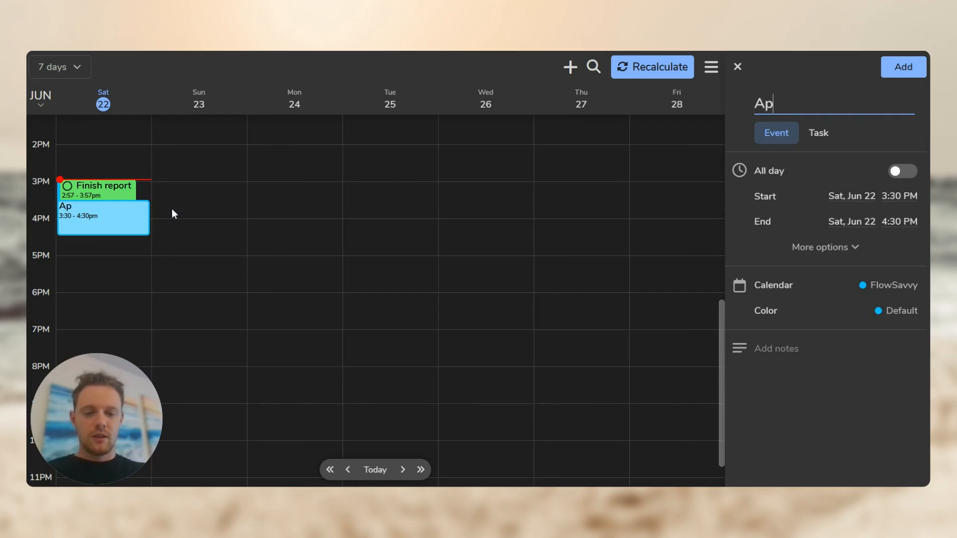
text(pointment)
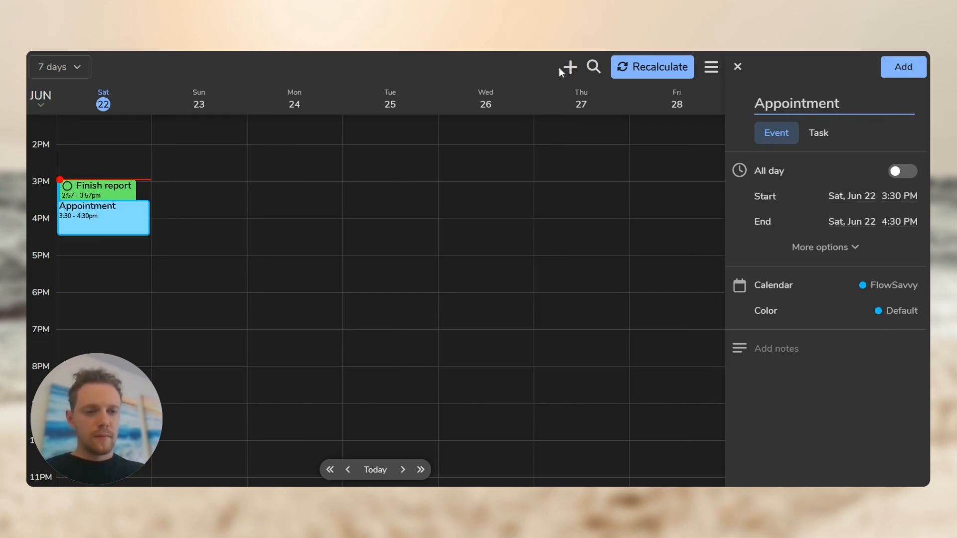
click(885, 71)
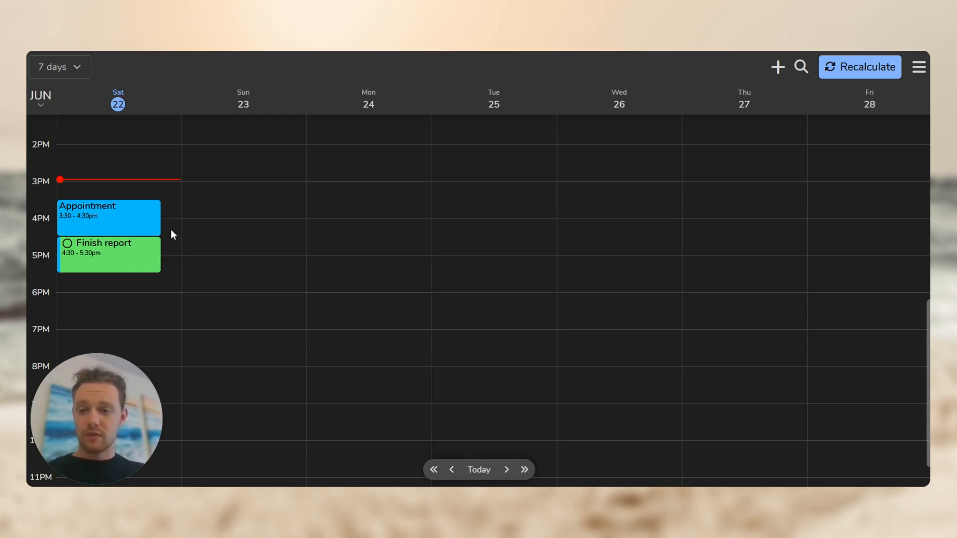
drag(145, 220, 151, 269)
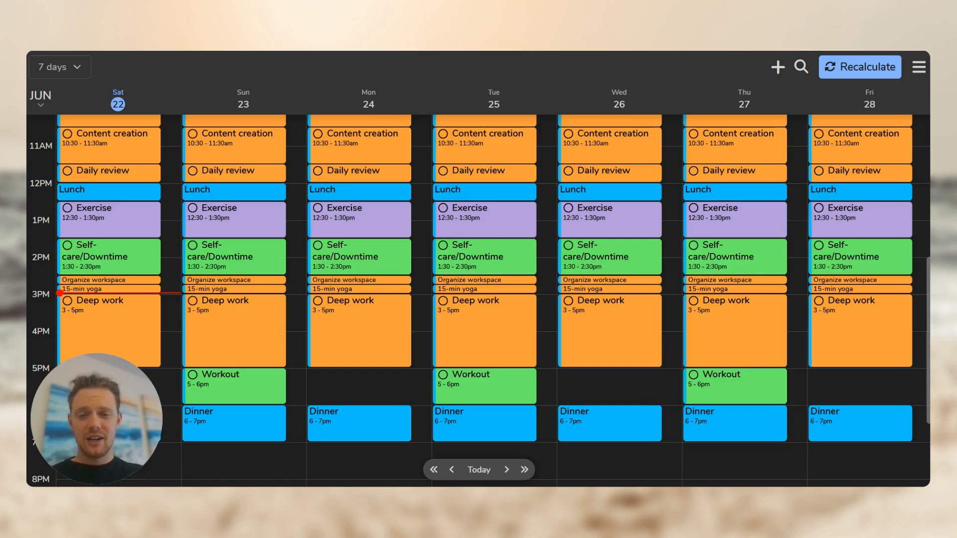
- Add an "Appointment" event on Sunday, Jun 23 from 2:00 PM to 5:00 PM in the filled calendar
click(297, 267)
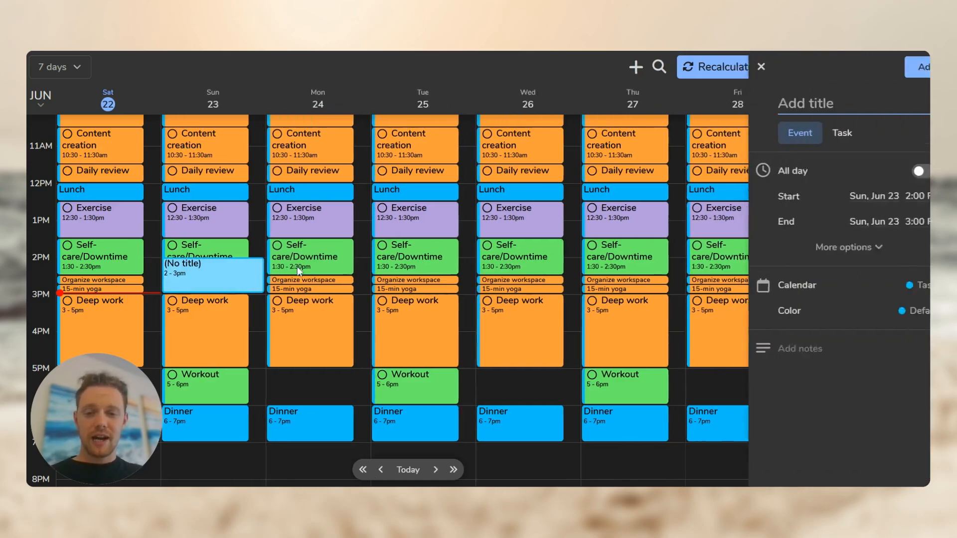
text(Appointment)
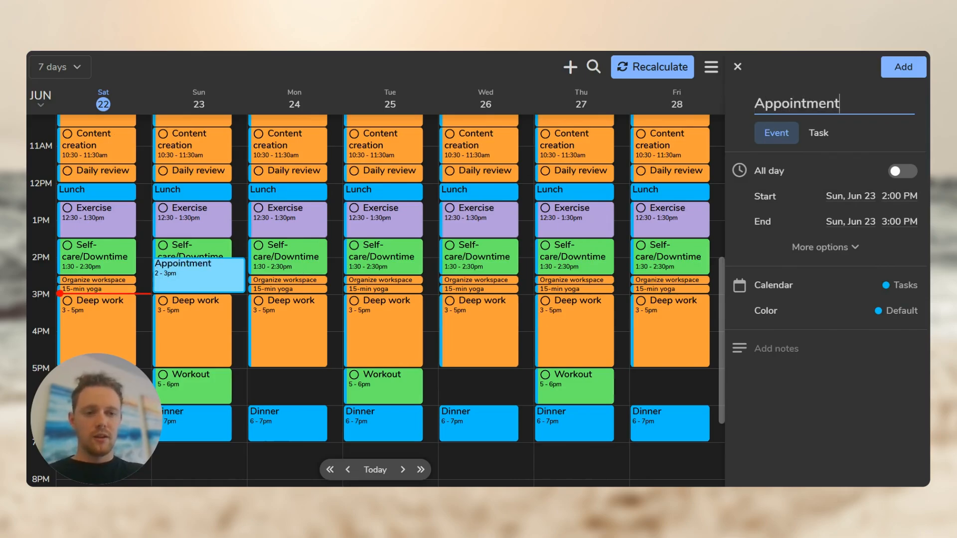
click(900, 223)
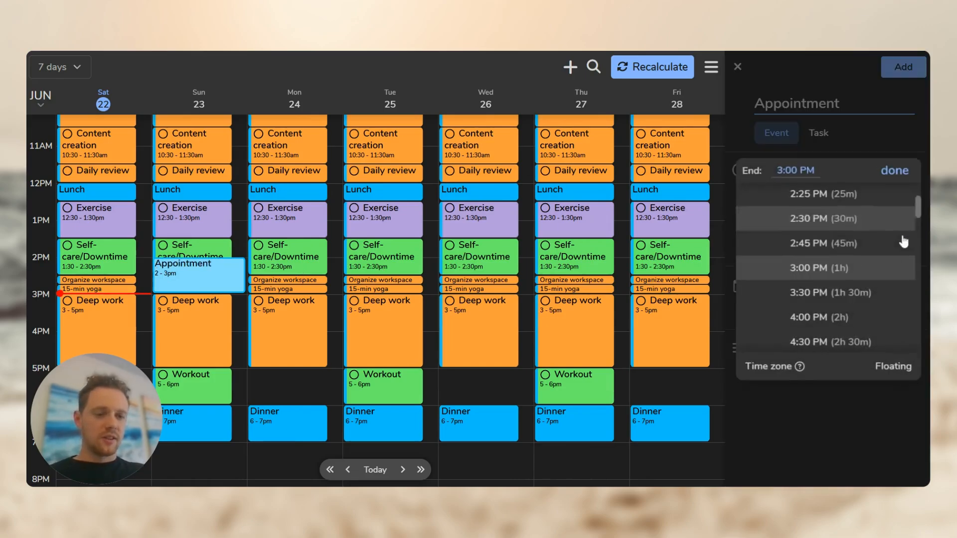
scroll(868, 329, down, 2)
click(865, 313)
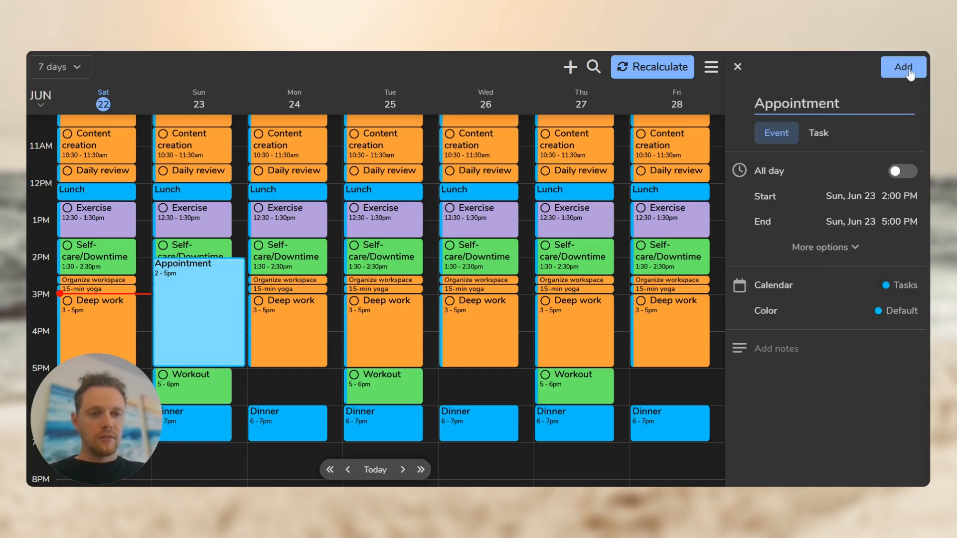
click(903, 68)
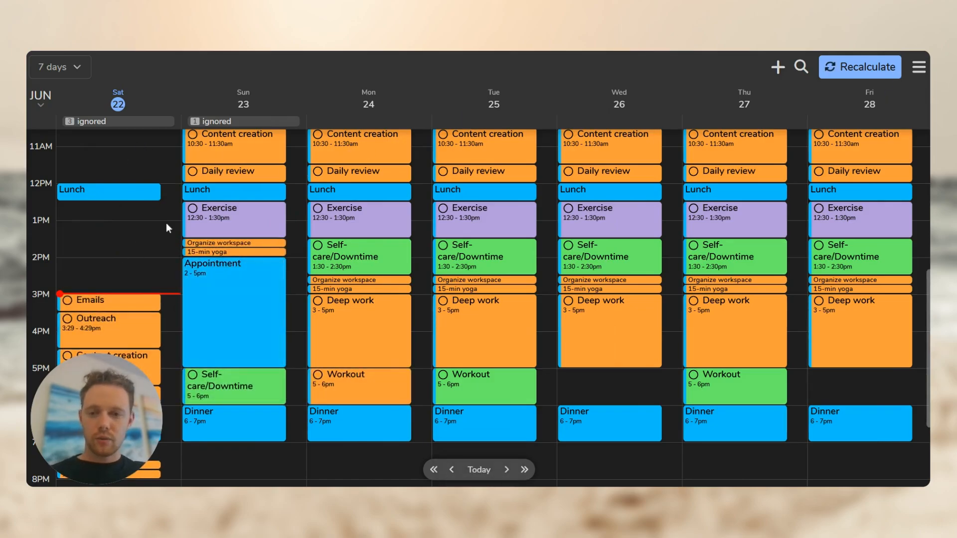
scroll(166, 223, down, 1)
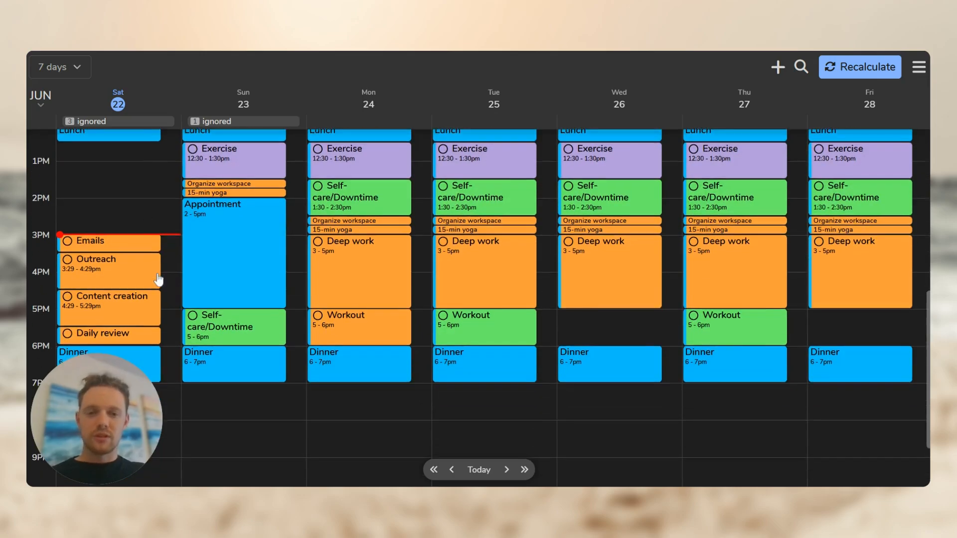
scroll(163, 282, up, 3)
drag(233, 373, 381, 228)
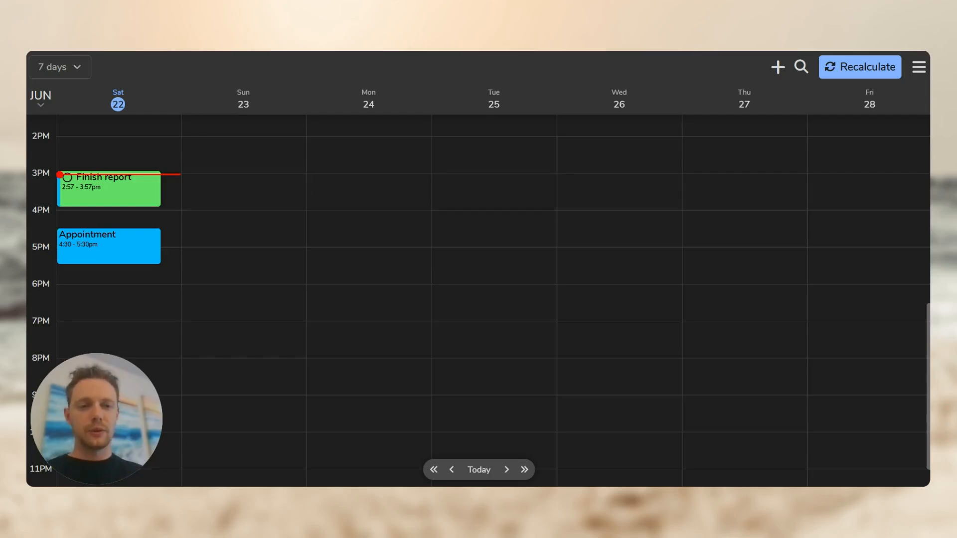
- Start a new task titled "Clean house"
click(776, 69)
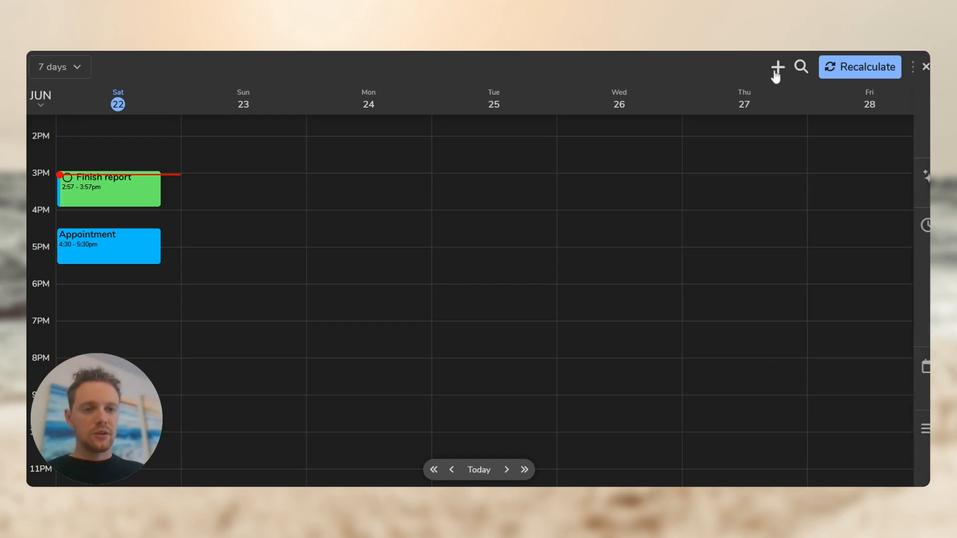
text(Clean house)
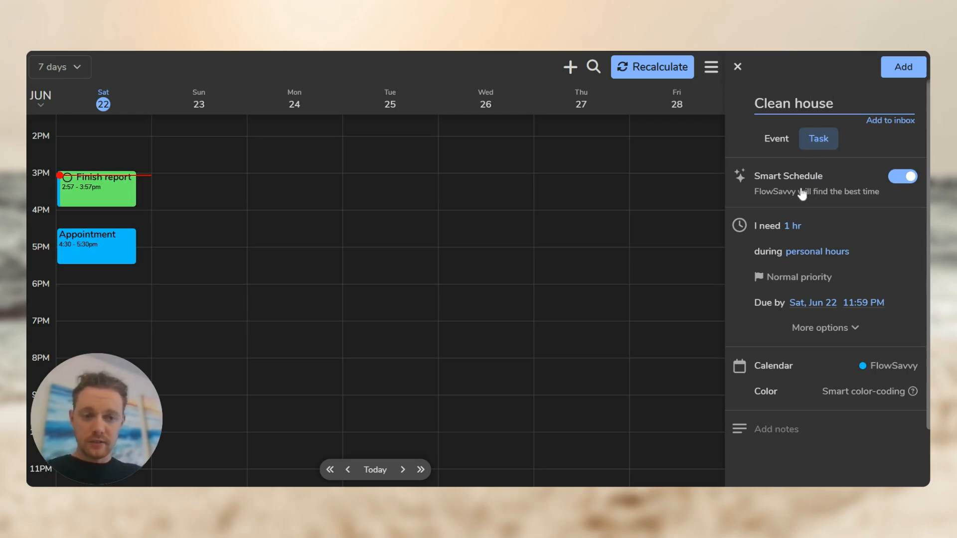
- Review the duration, scheduling hours and priority choices available for the "Clean house" task
click(808, 228)
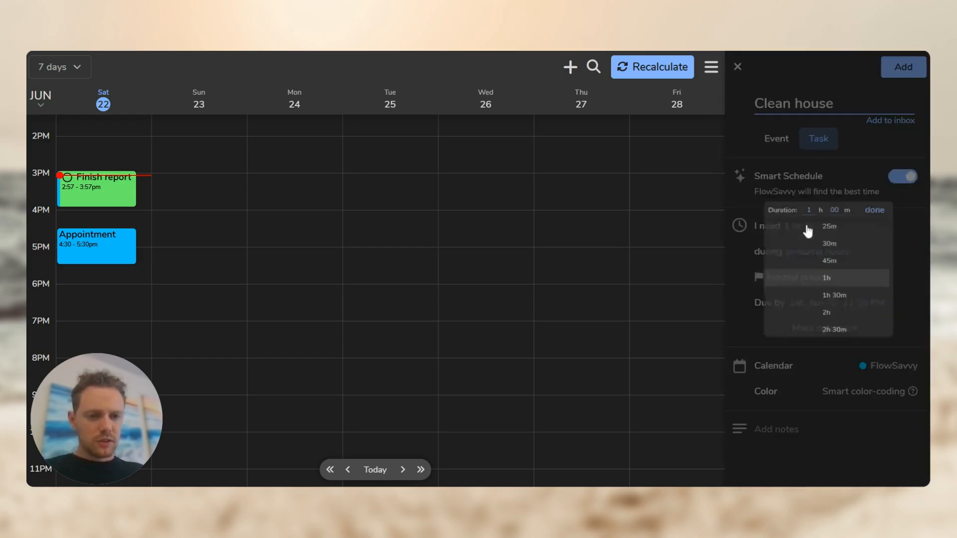
scroll(828, 329, down, 3)
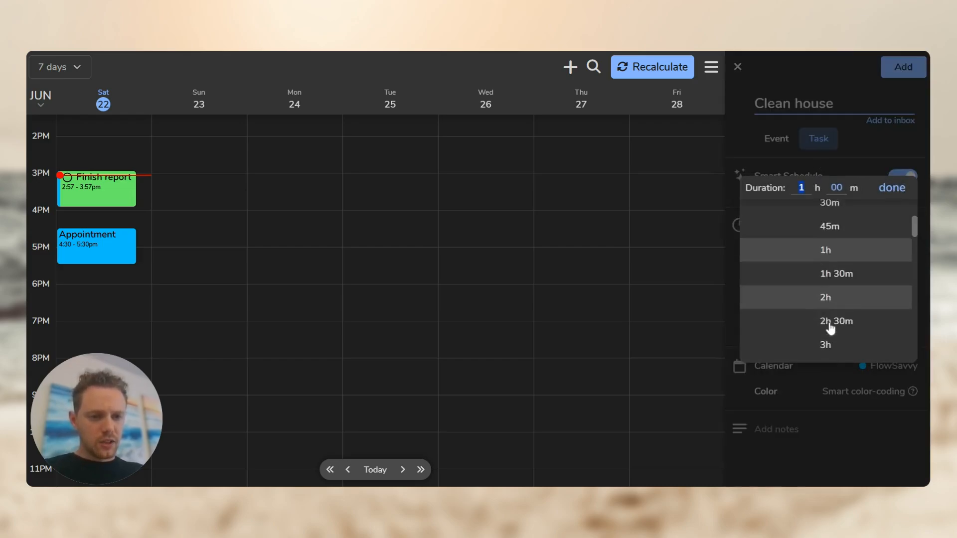
click(892, 188)
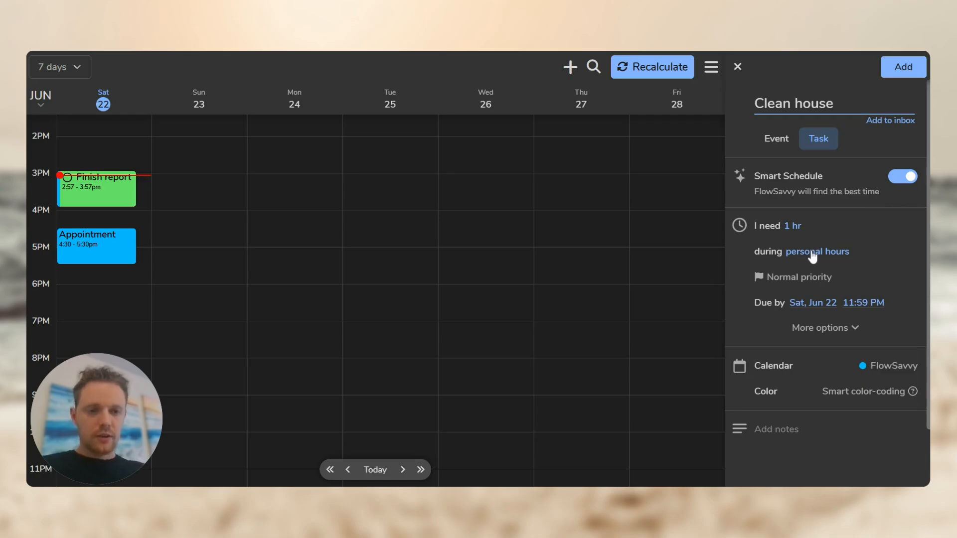
click(813, 255)
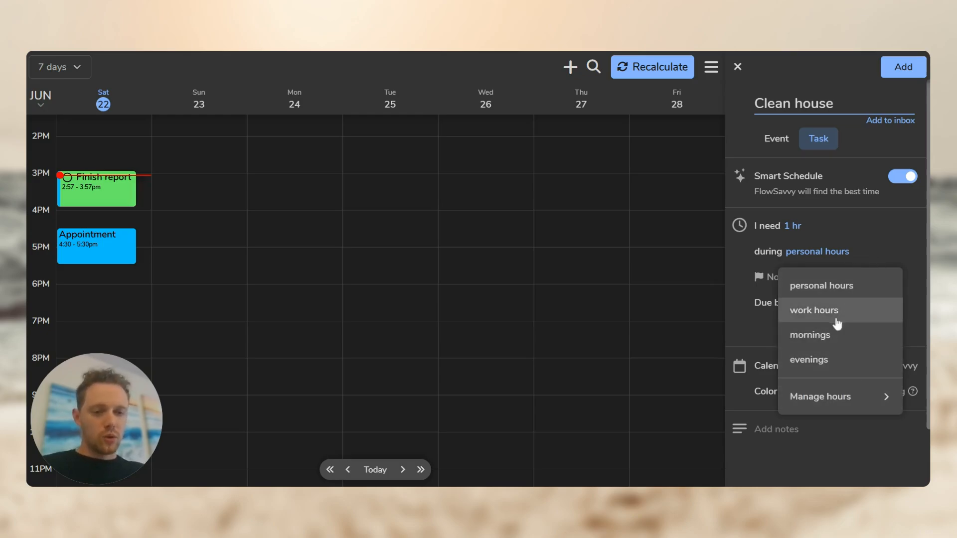
click(854, 254)
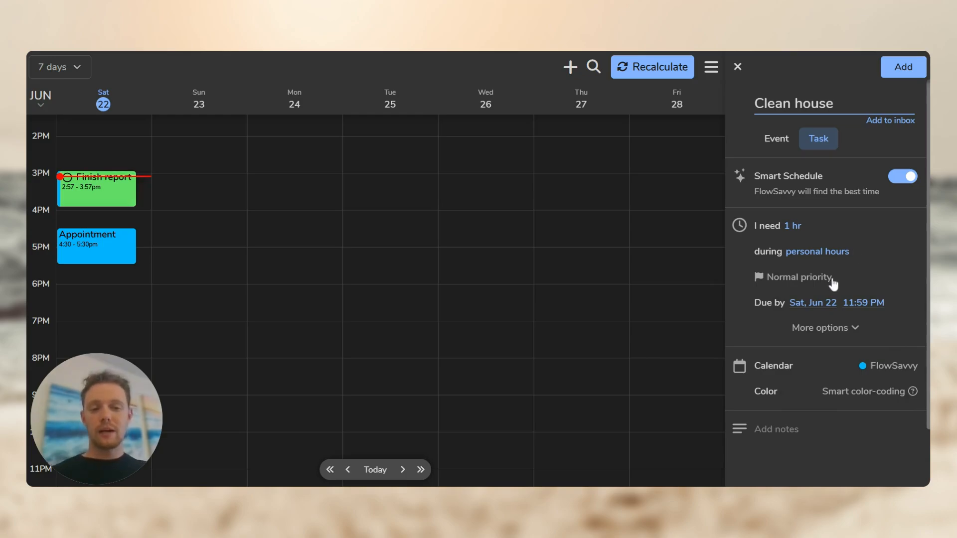
click(818, 278)
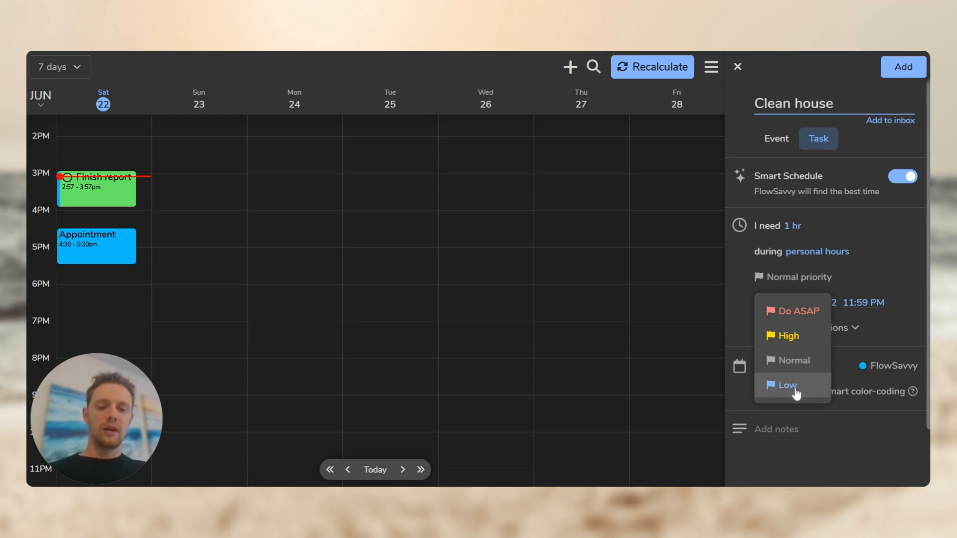
click(858, 331)
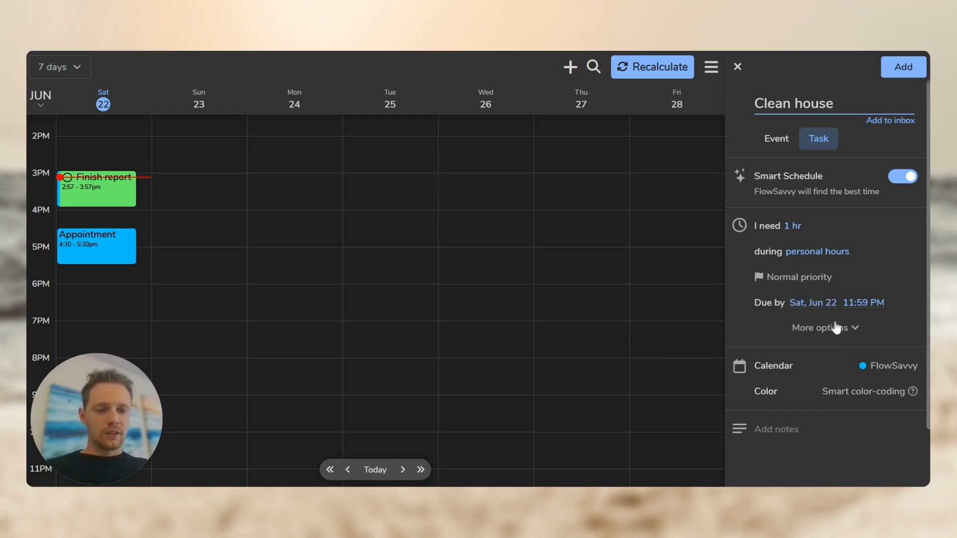
- Set the "Clean house" task so that it can be started on Sat, Jun 22 at 6:00 PM
click(849, 335)
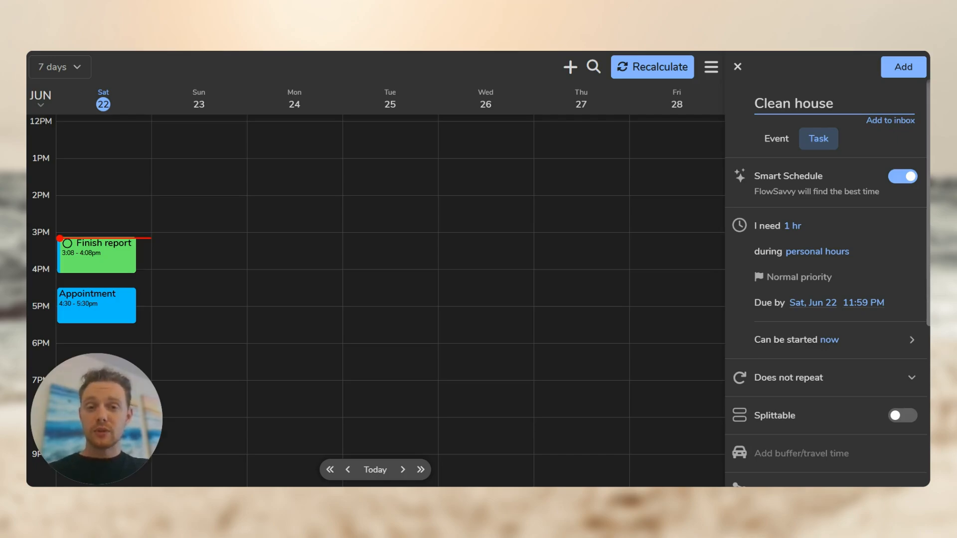
click(840, 343)
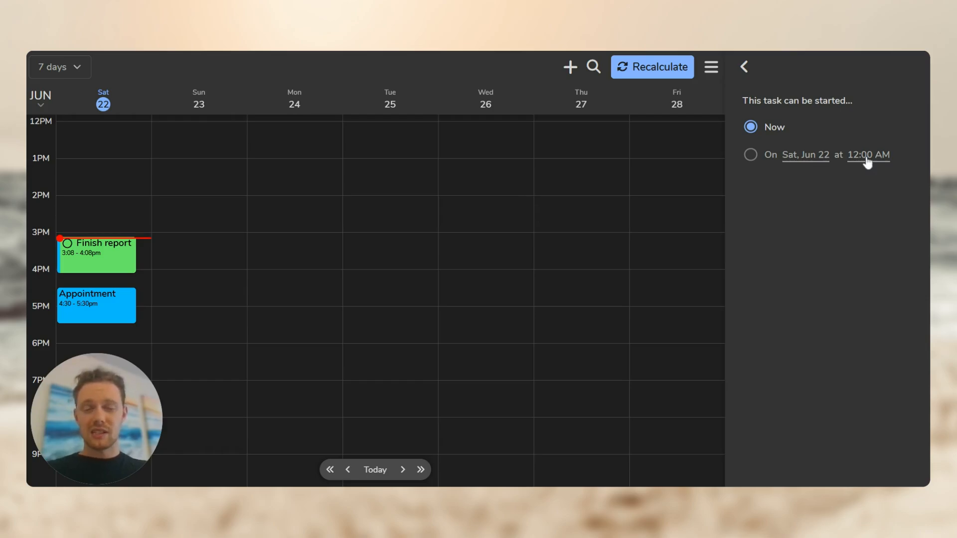
click(868, 155)
scroll(893, 273, down, 20)
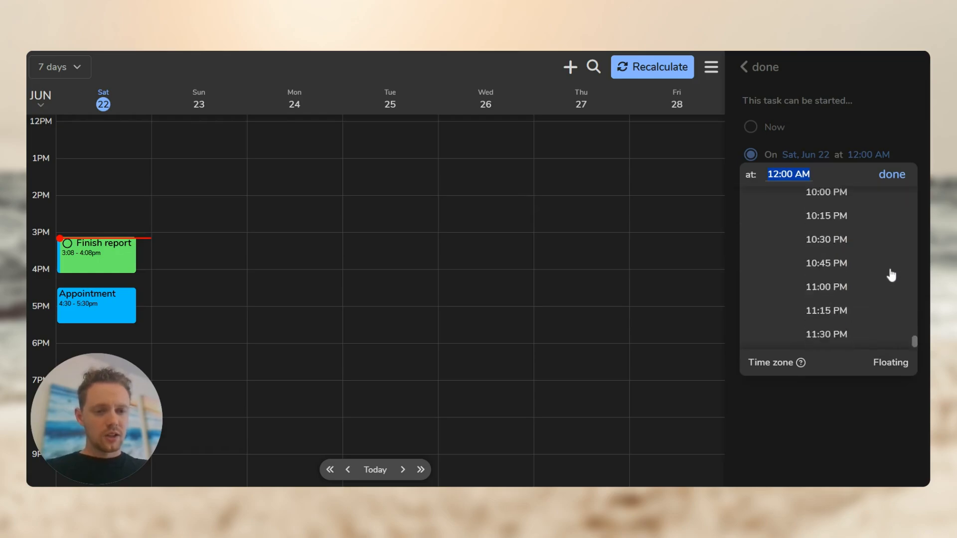
scroll(892, 274, up, 5)
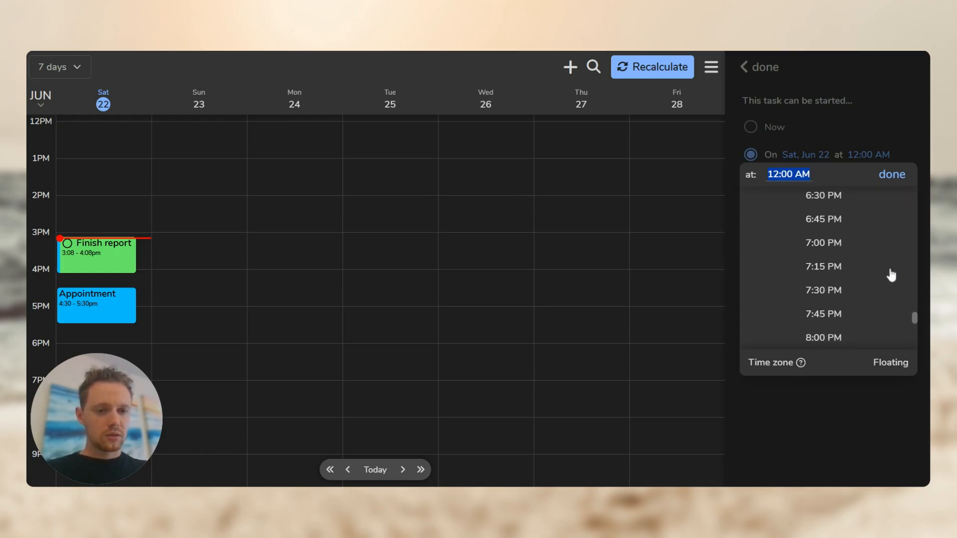
text(6pm)
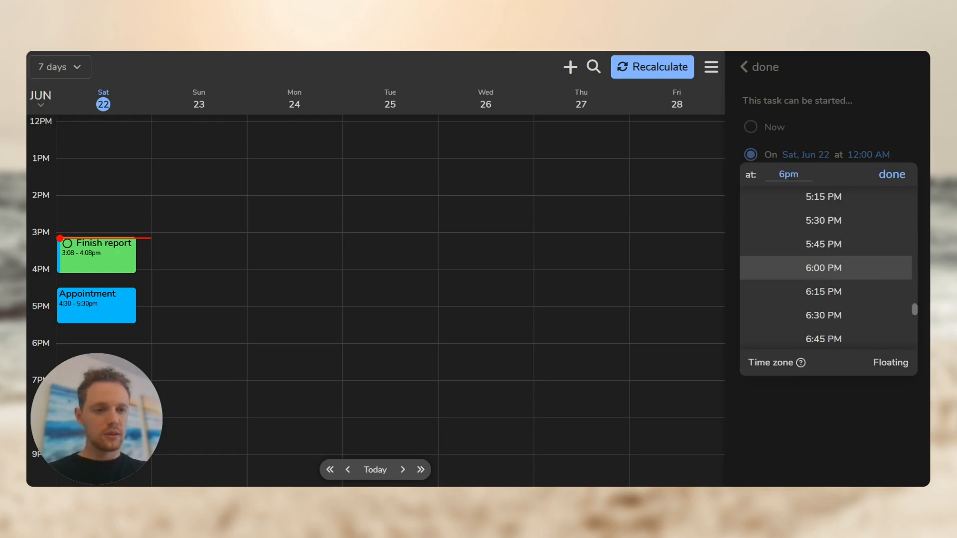
click(893, 174)
click(764, 68)
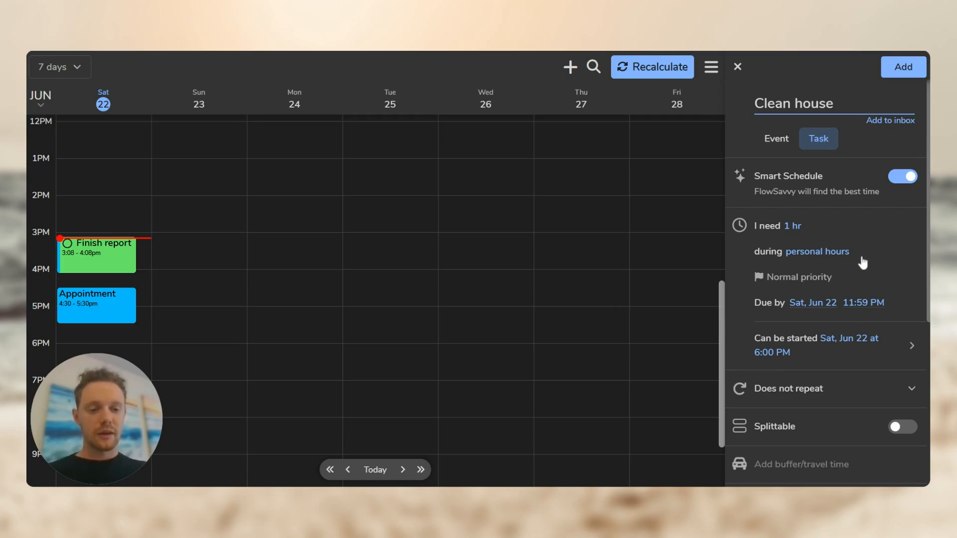
- Make the "Clean house" task splittable with a 15 min minimum block duration and add it to the schedule
scroll(863, 266, down, 3)
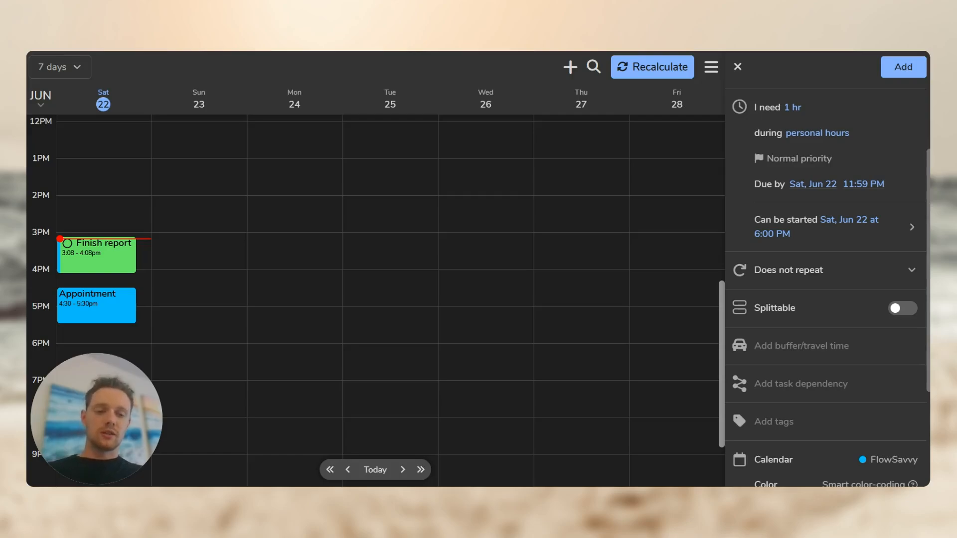
click(827, 311)
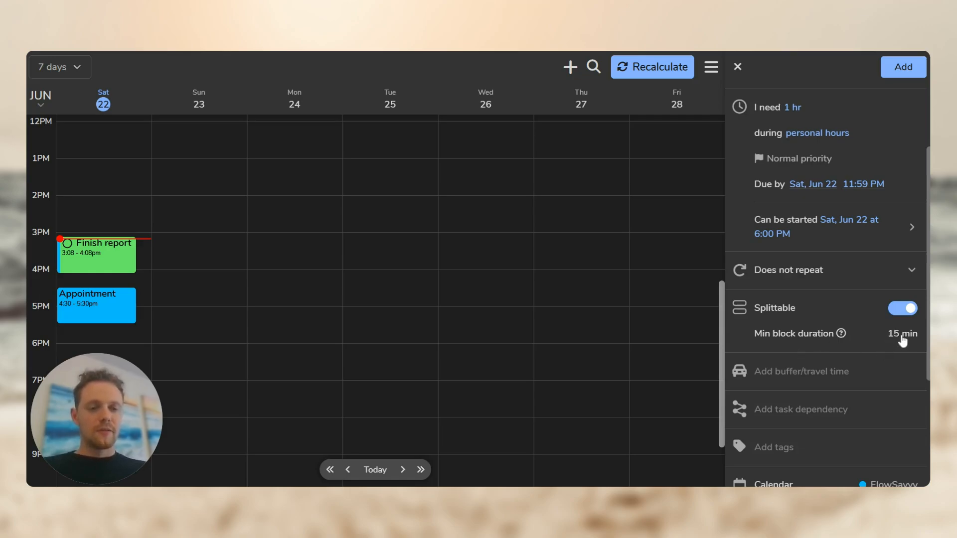
click(905, 77)
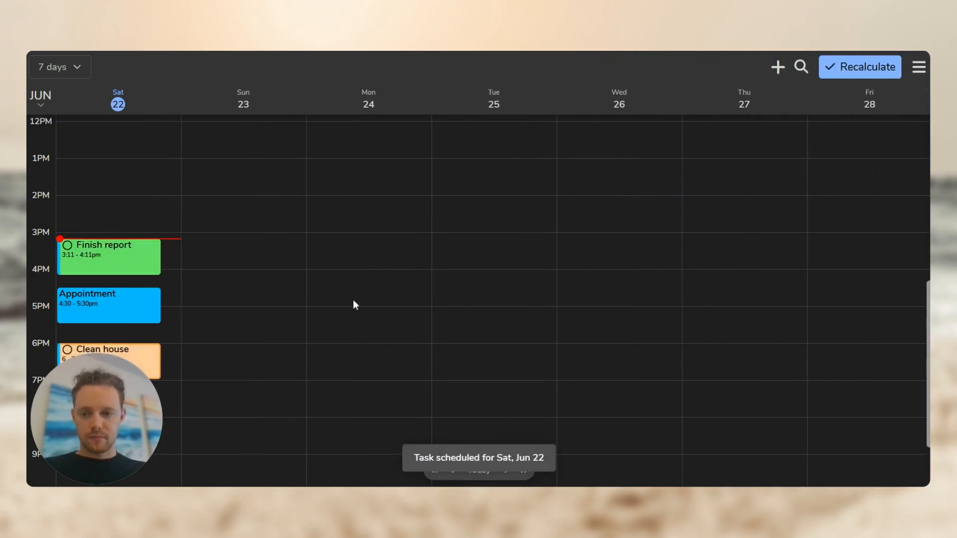
- Move Saturday's "Appointment" event to 5:15–6:15 PM, view the "Clean house" task, and move the event on to 6:30–7:30 PM
scroll(353, 300, down, 1)
drag(118, 264, 118, 294)
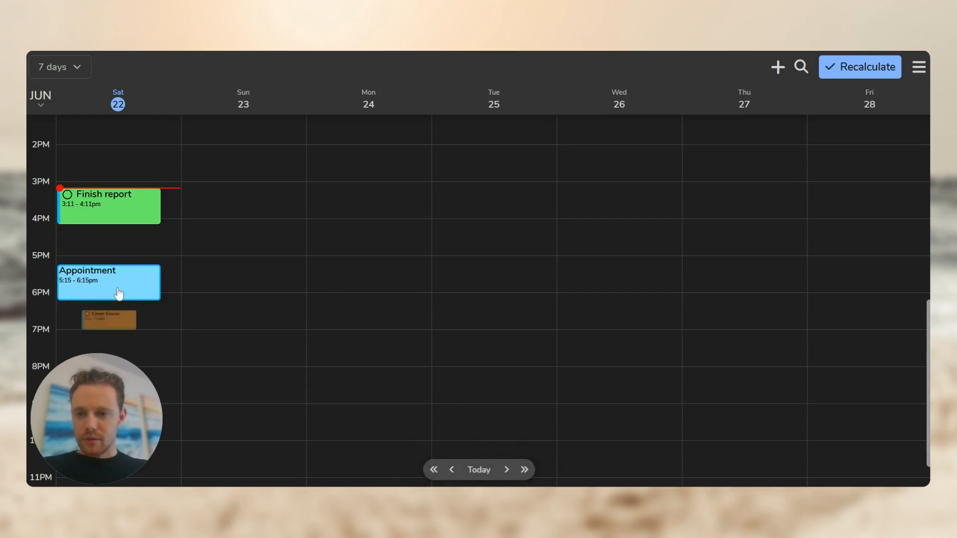
click(114, 327)
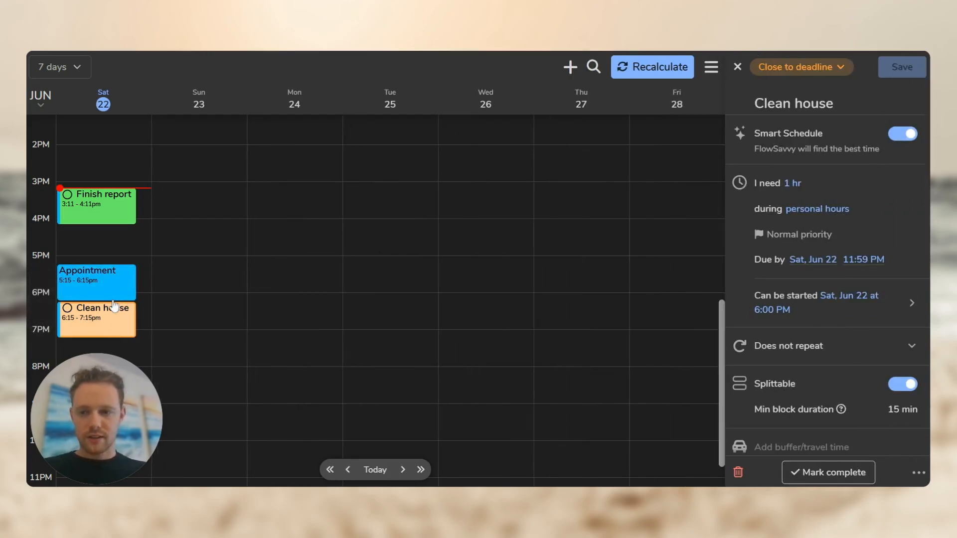
scroll(99, 249, down, 1)
drag(103, 227, 105, 272)
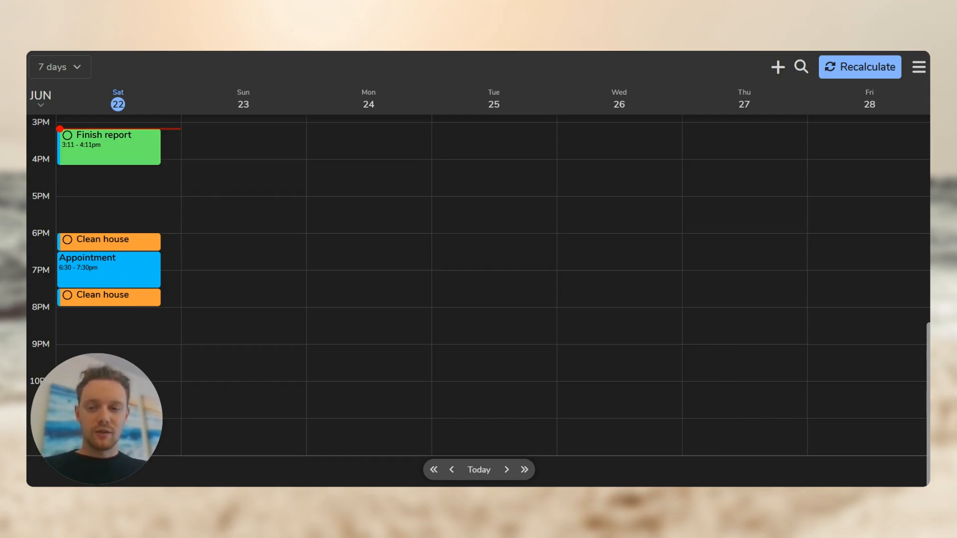
- Add 15 min buffers before and after Saturday's "Appointment" event, and move the event to 5:30–6:30 PM
click(127, 274)
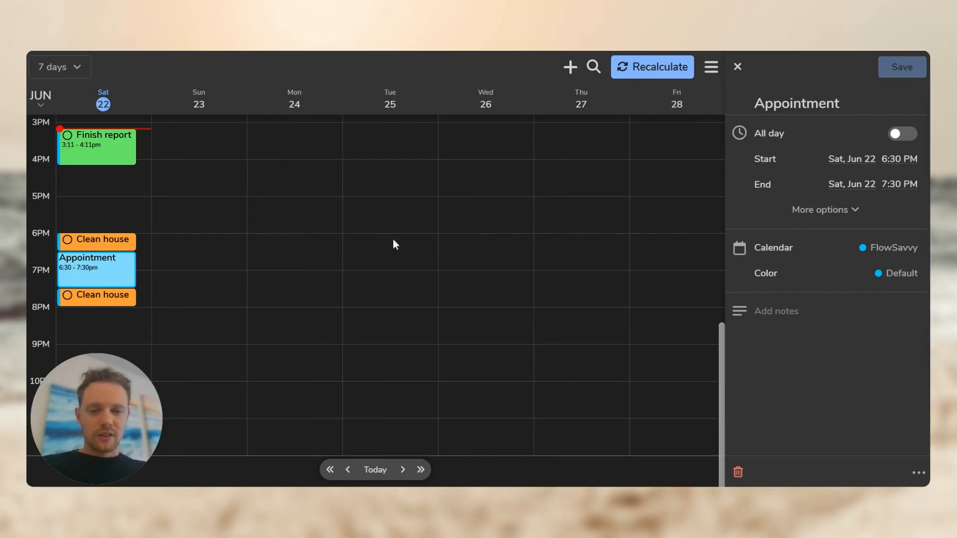
click(835, 218)
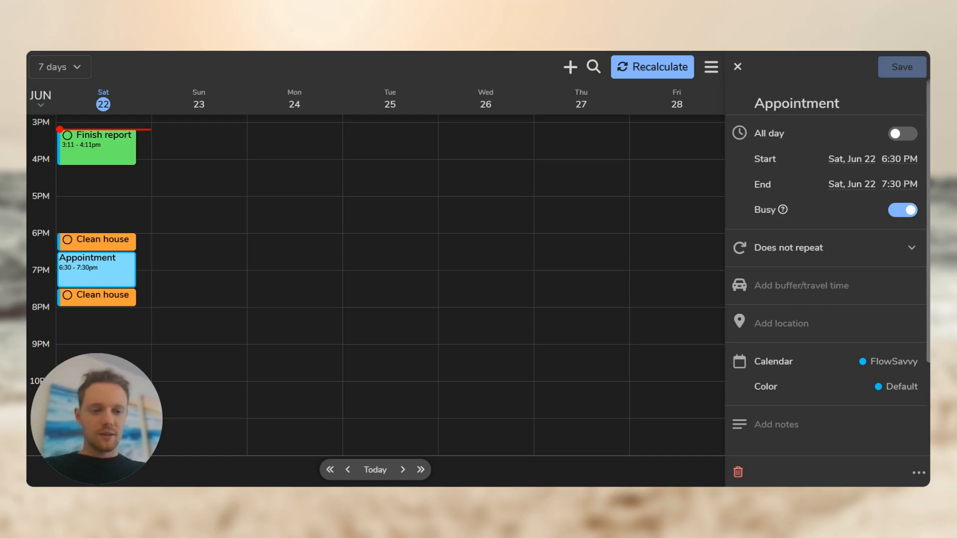
click(816, 292)
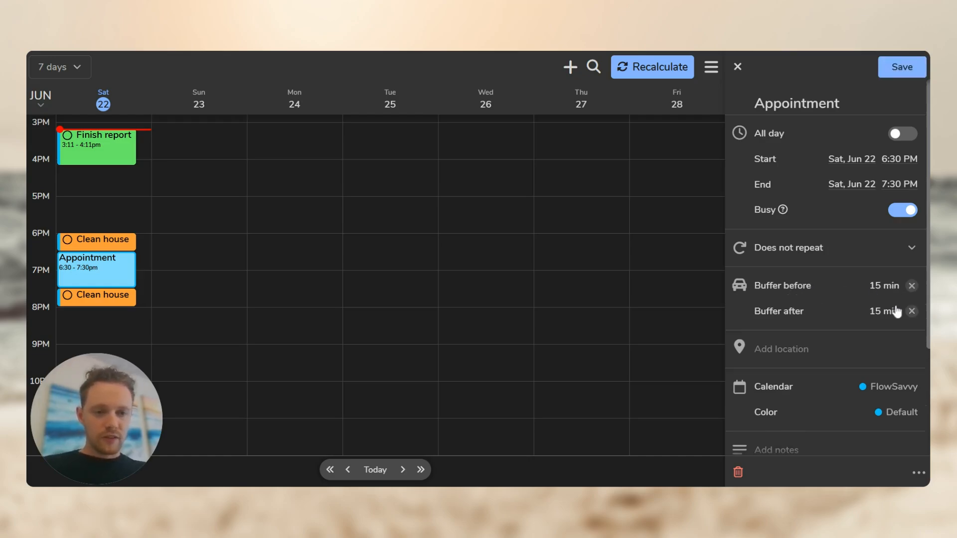
click(908, 67)
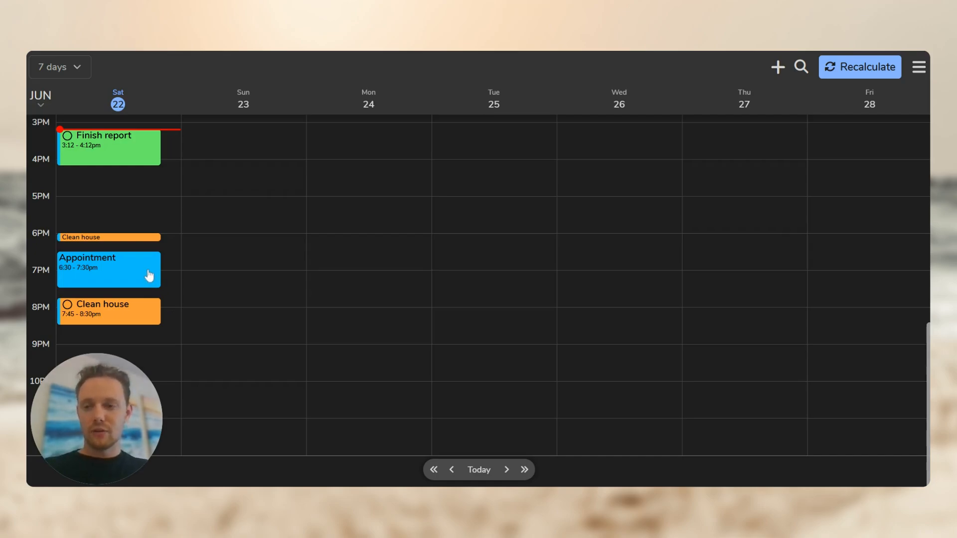
drag(145, 283, 149, 243)
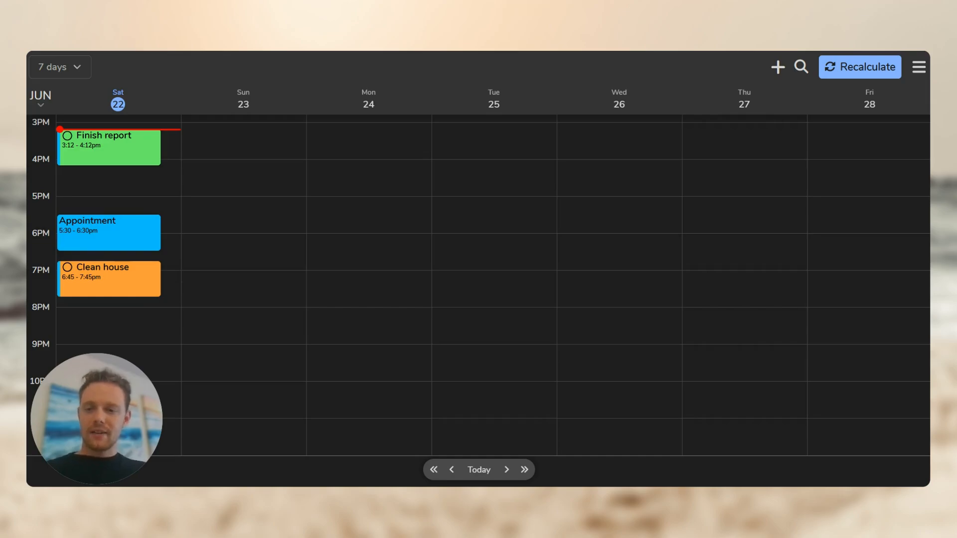
- Record 15 min of completed progress on the "Clean house" task and save it
click(132, 286)
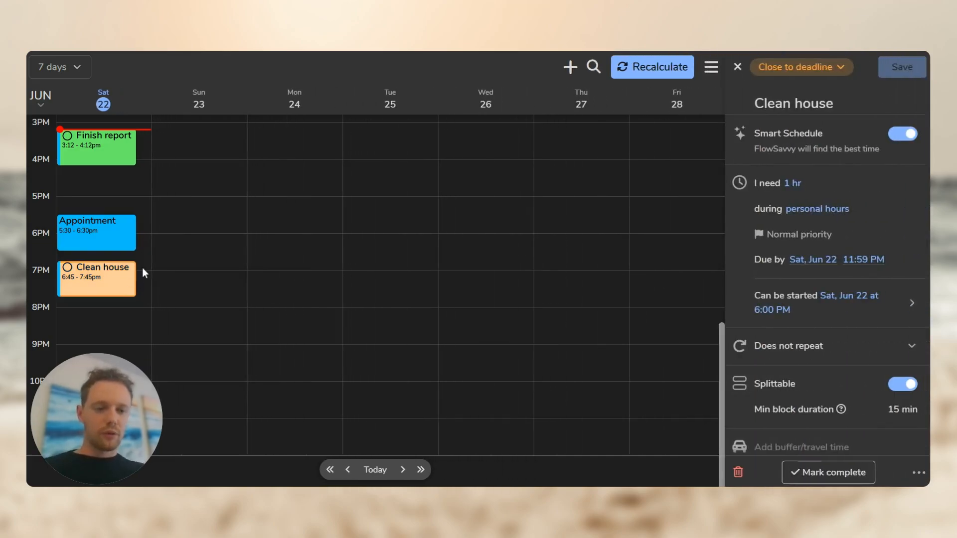
scroll(801, 278, down, 4)
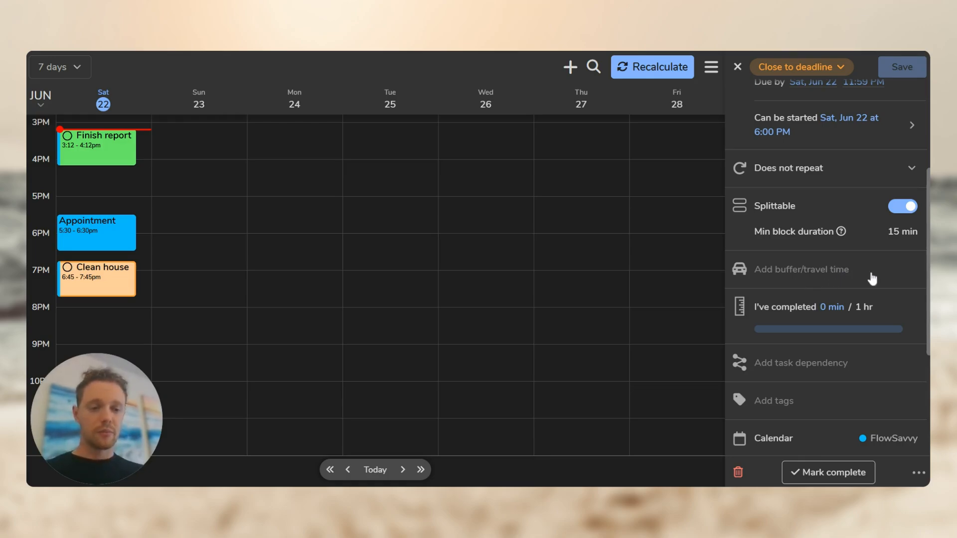
click(860, 316)
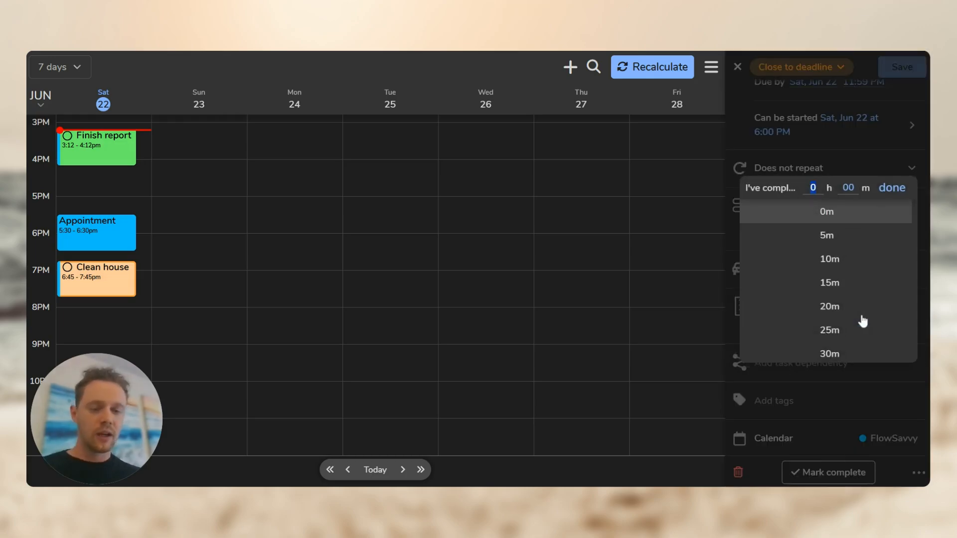
click(846, 284)
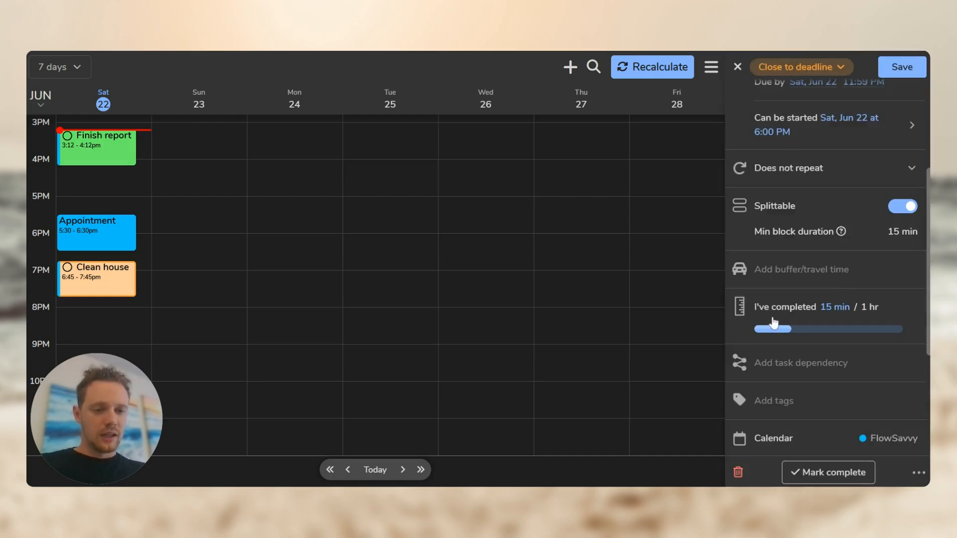
click(900, 70)
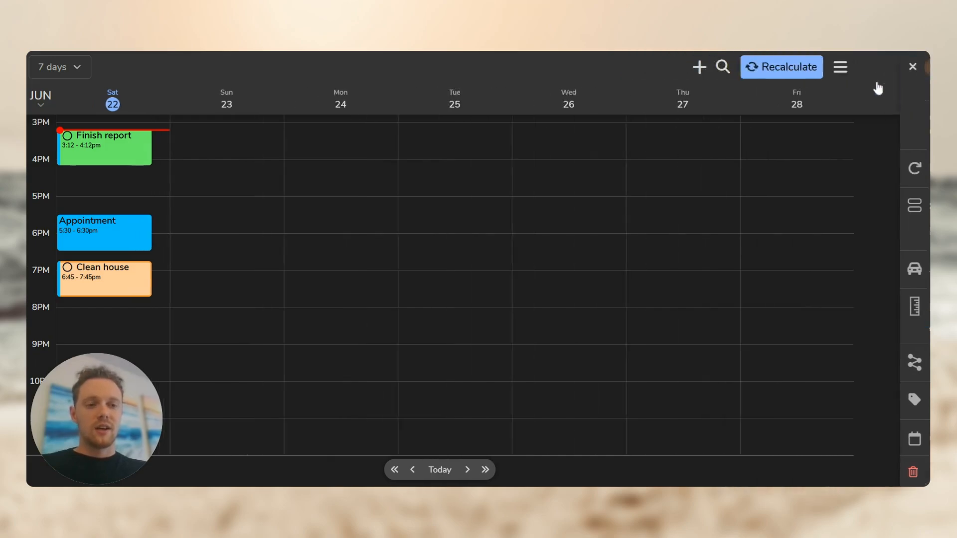
- Add a dependency so that "Clean house" must be done before "Finish report", and save the task
click(117, 286)
scroll(777, 279, down, 7)
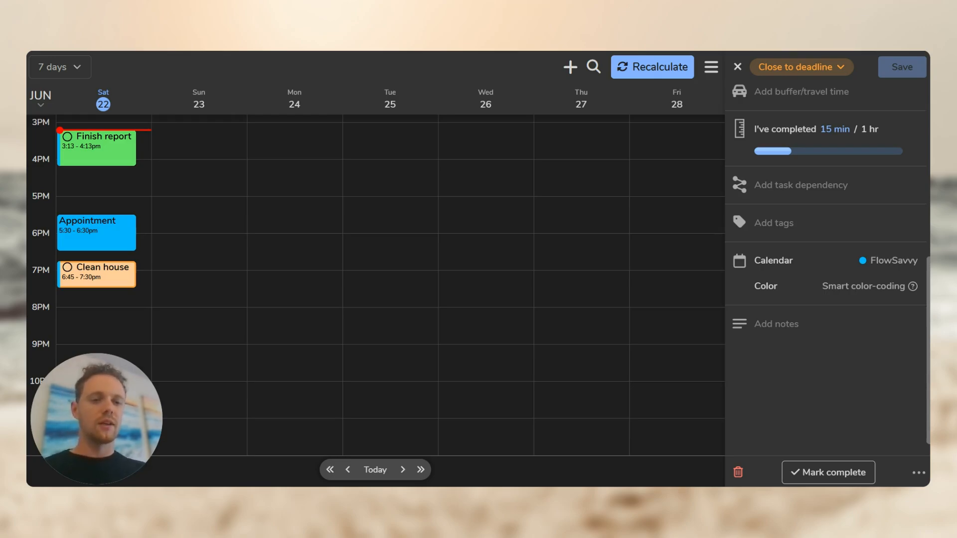
click(818, 193)
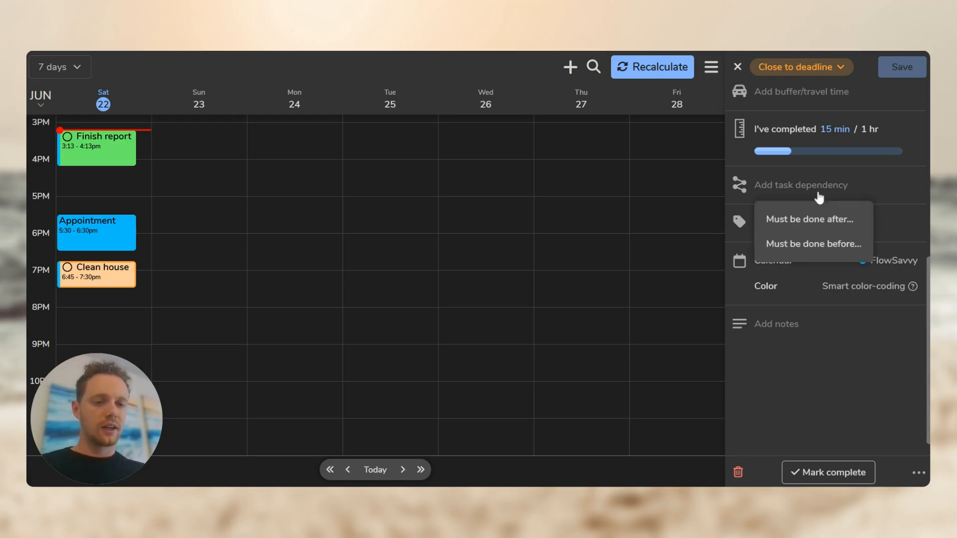
click(807, 246)
click(798, 217)
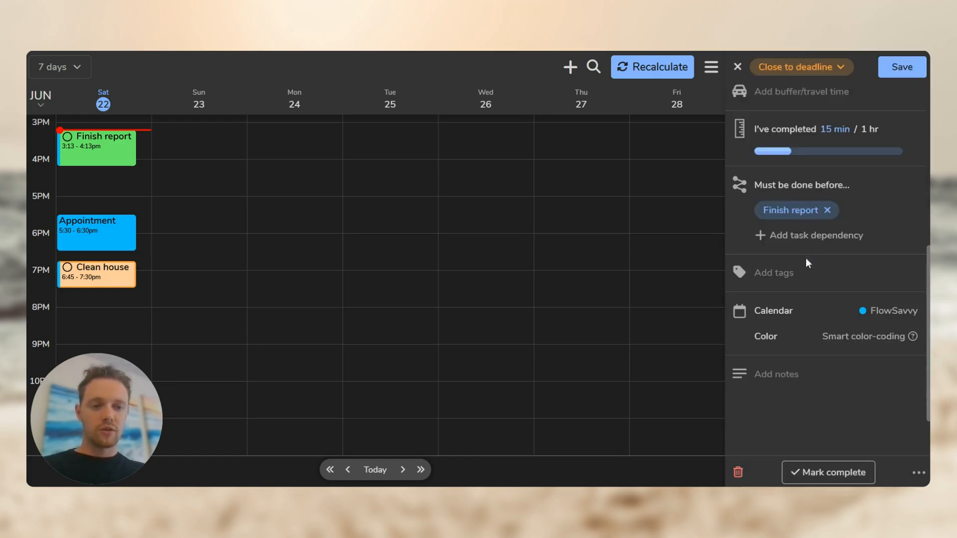
click(900, 70)
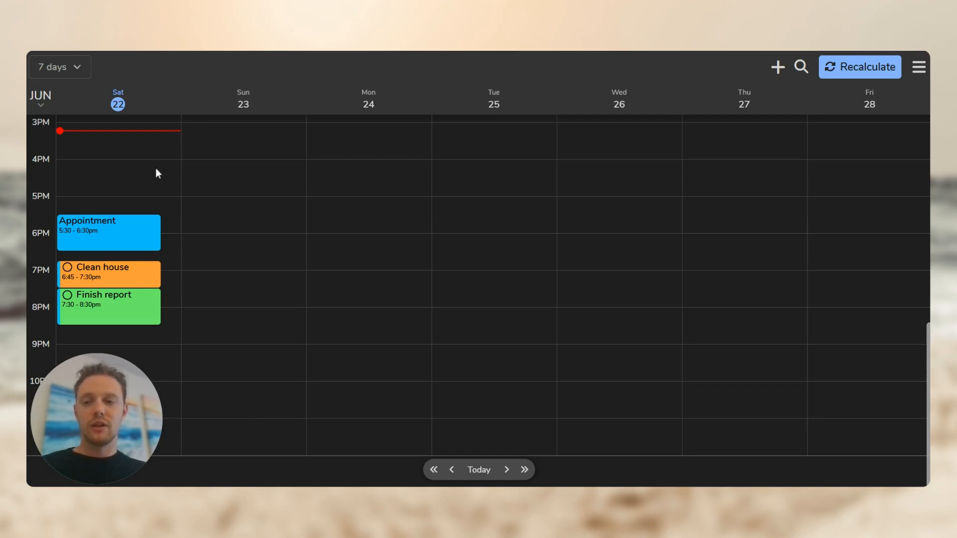
- Change the "Clean house" task's start restriction to "Now" and save the task
click(151, 279)
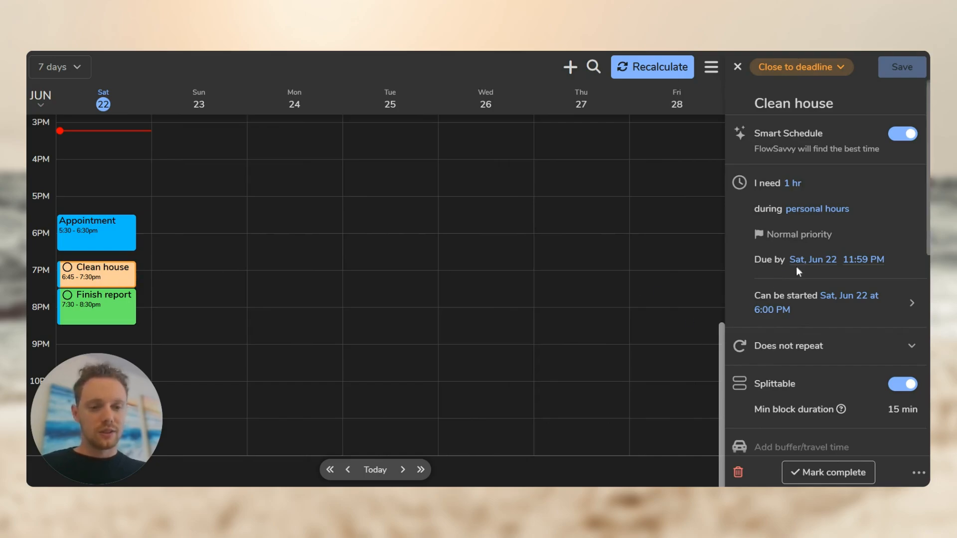
click(814, 310)
click(777, 129)
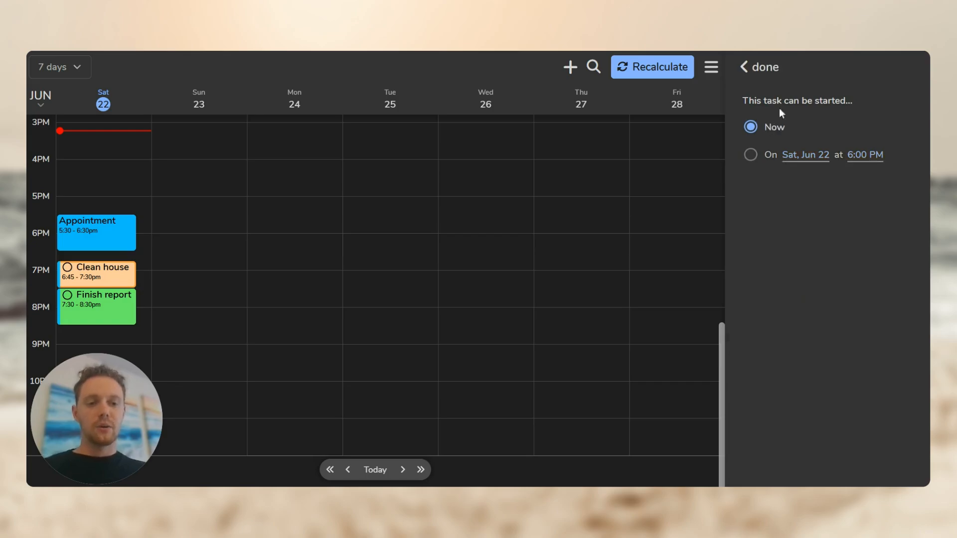
click(763, 70)
click(901, 69)
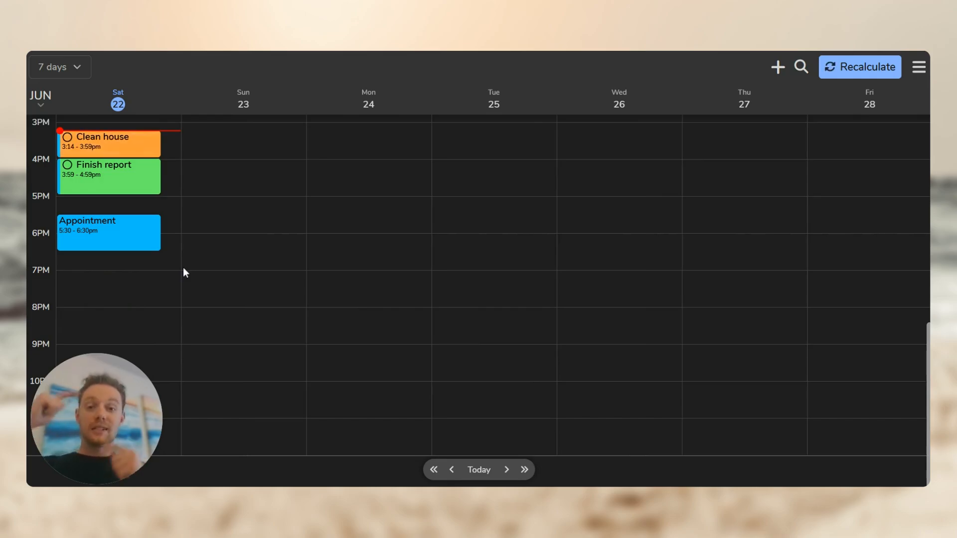
- Create a "House" tag, assign it to the "Clean house" task, and save the task
click(138, 151)
scroll(861, 333, down, 6)
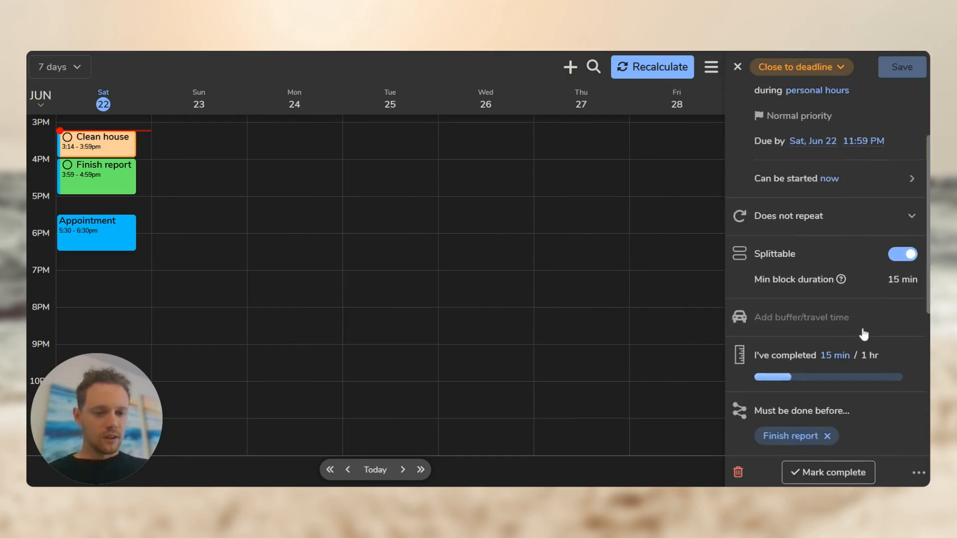
scroll(847, 288, down, 2)
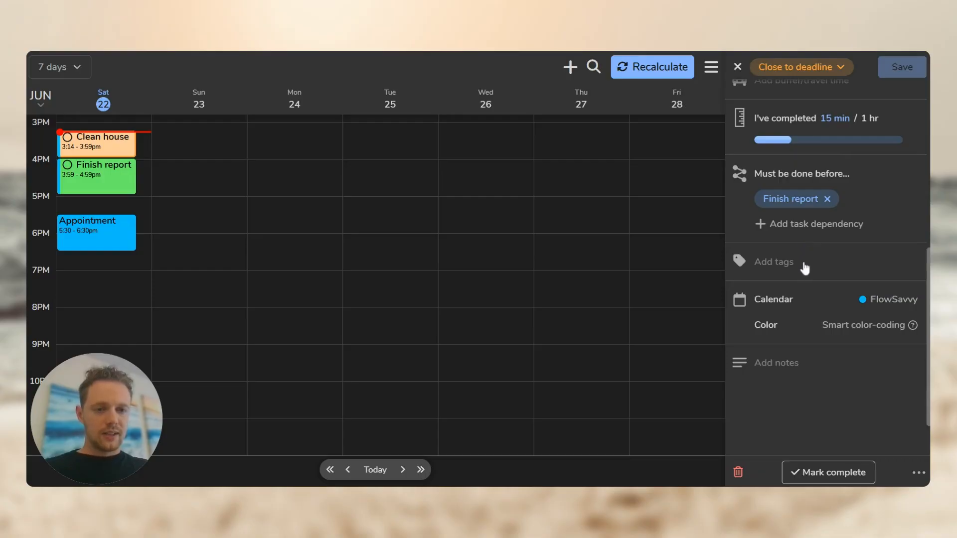
click(806, 269)
text(House)
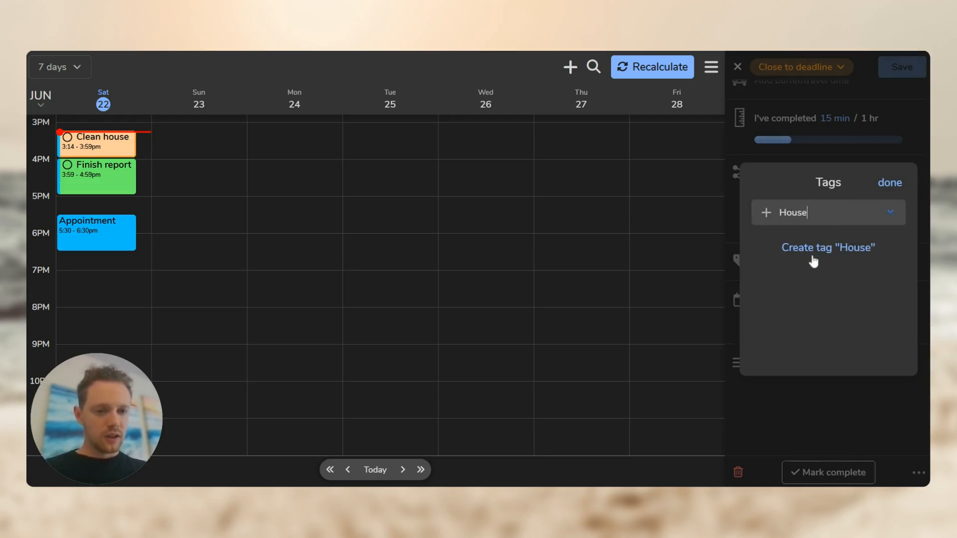
click(840, 254)
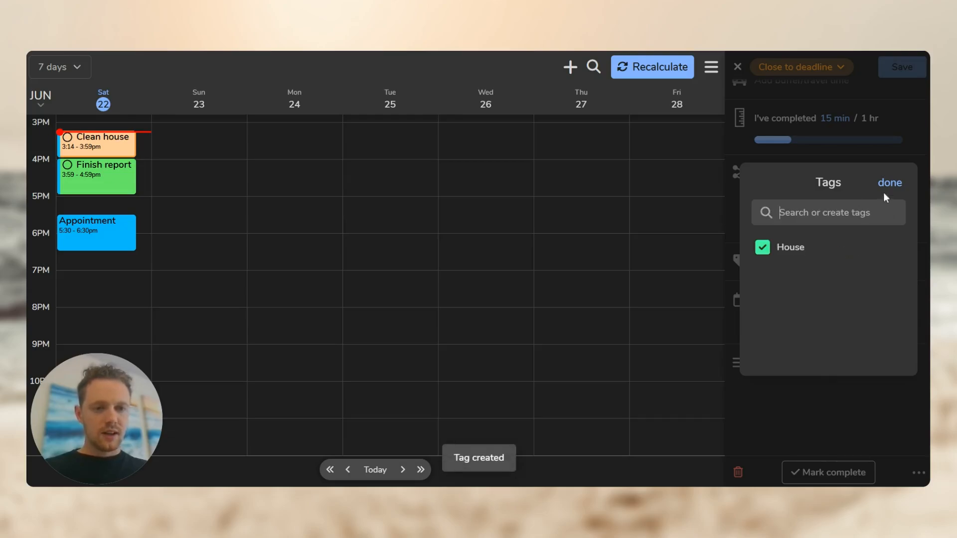
click(887, 184)
click(891, 68)
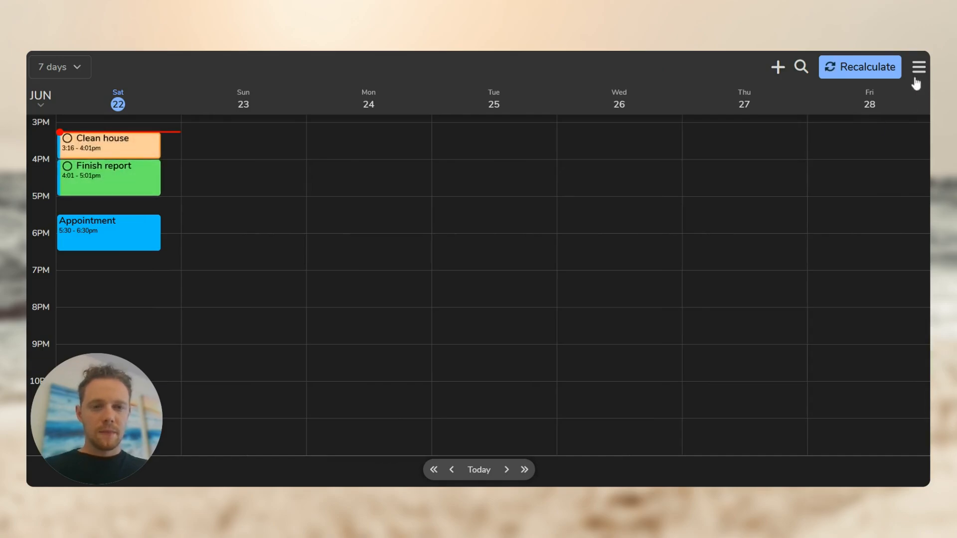
- Show the to-do list and filter its tasks by the "House" tag
click(918, 69)
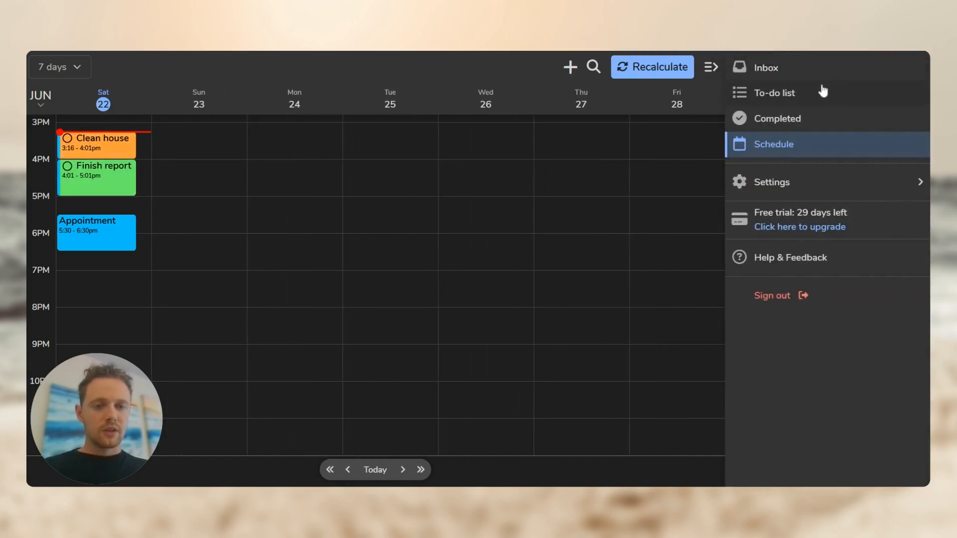
click(833, 104)
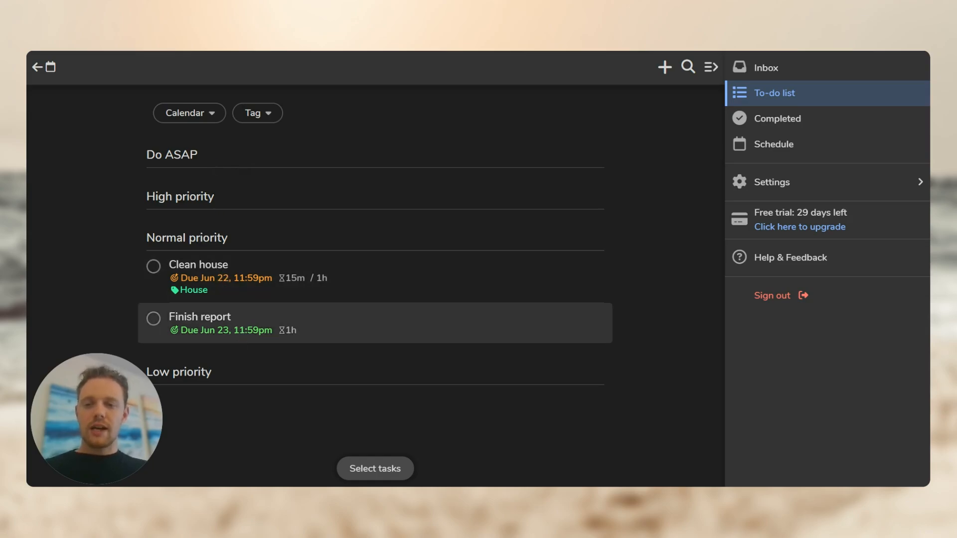
click(264, 114)
click(275, 175)
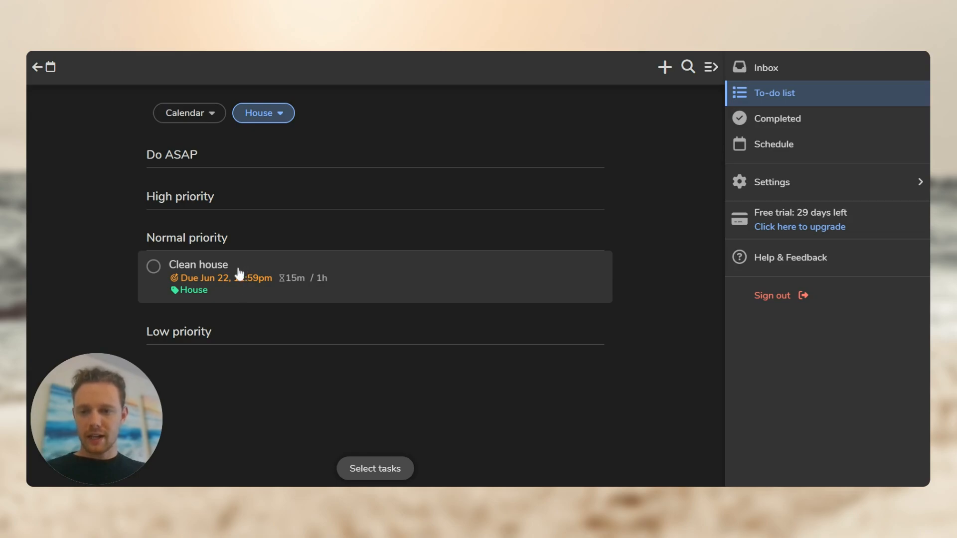
- Open the "Clean house" task from the to-do list and view its tag, calendar, color and notes settings
click(239, 273)
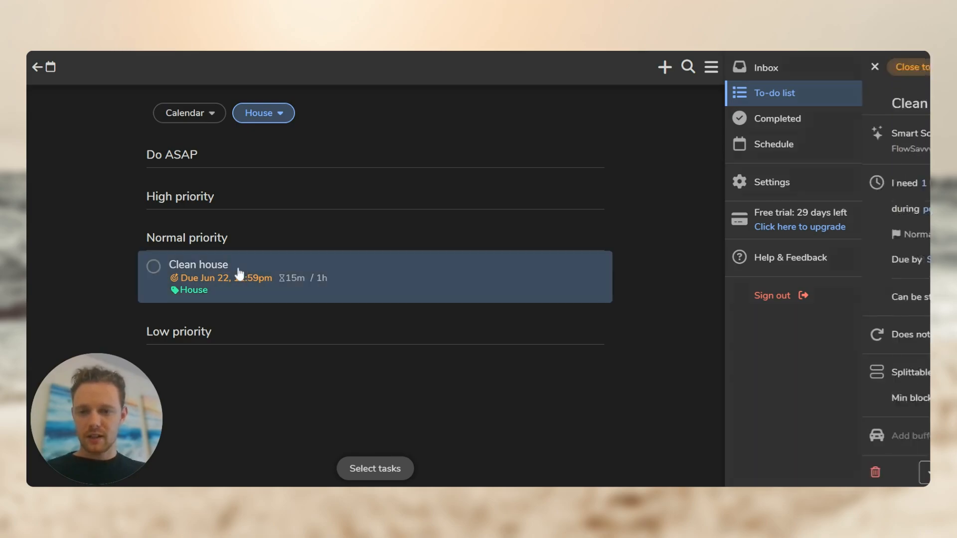
scroll(831, 241, down, 4)
scroll(833, 241, down, 4)
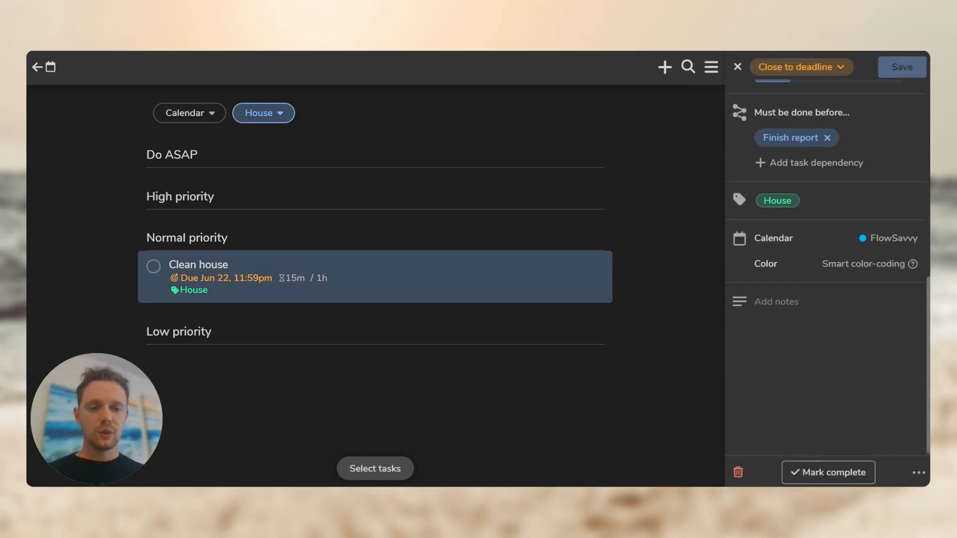